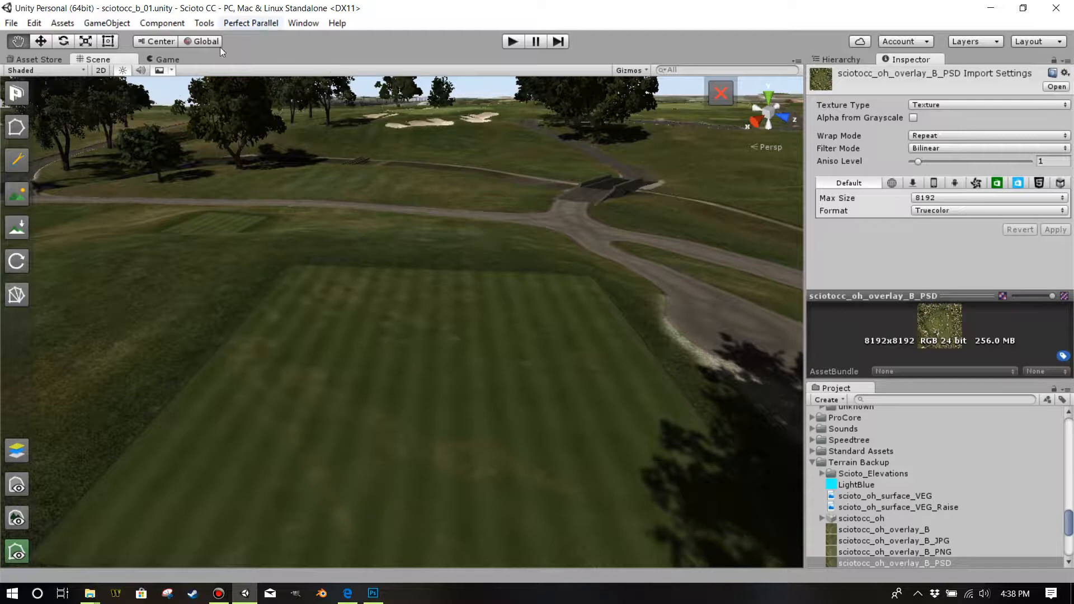
Switch to Photoshop and examine the golf course overlay's layer stack, including the rough, tee, fairway and divot layers.
{"action": "left_click_drag", "start_coordinate": [367, 377], "coordinate": [355, 353]}
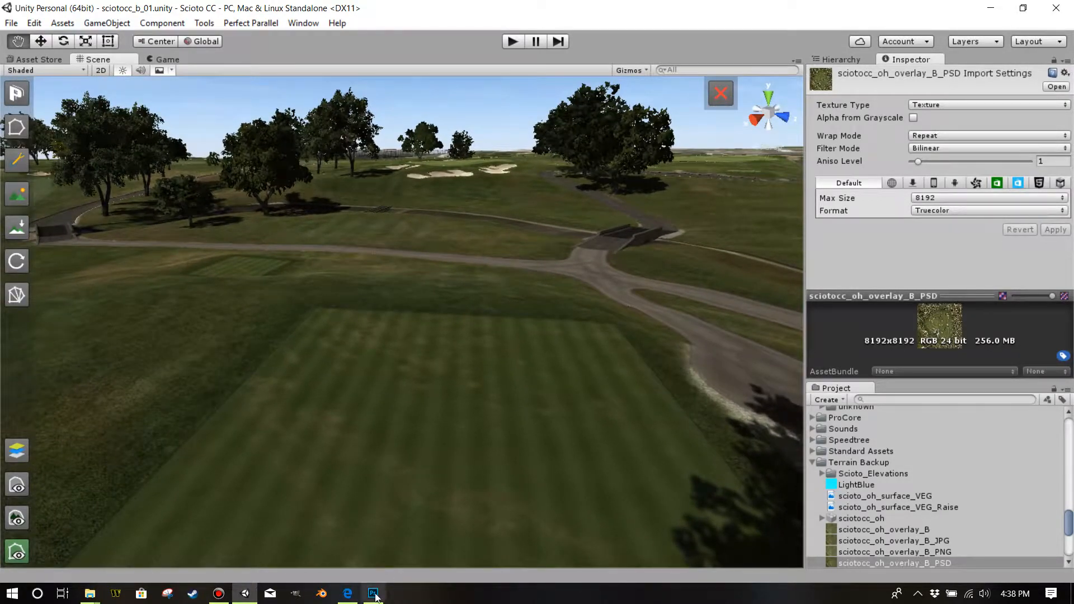
{"action": "left_click", "coordinate": [374, 594]}
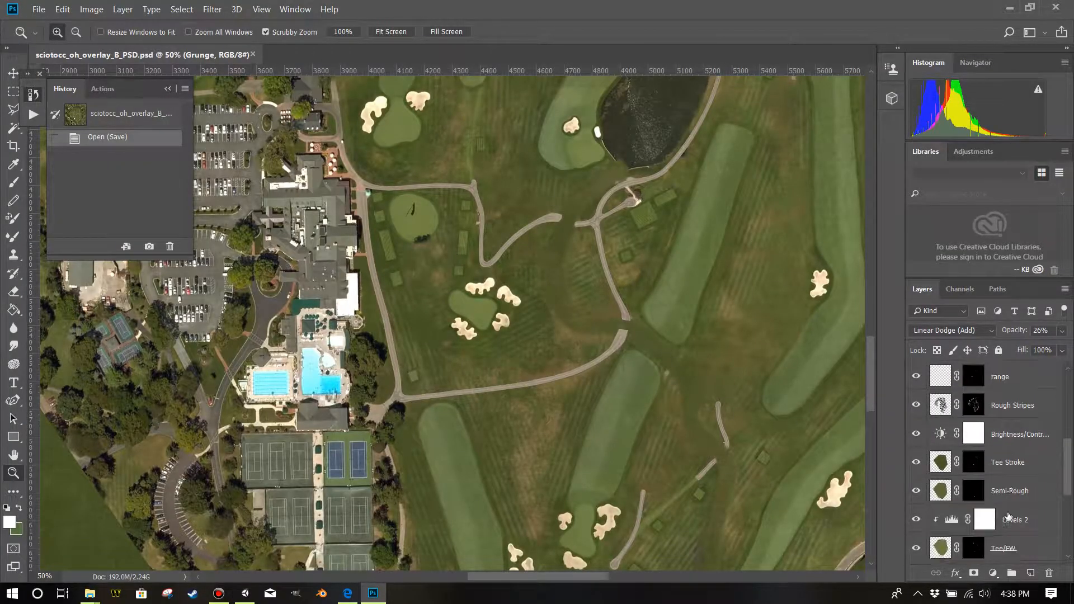
{"action": "scroll", "coordinate": [1009, 518], "scroll_direction": "down", "scroll_amount": 5}
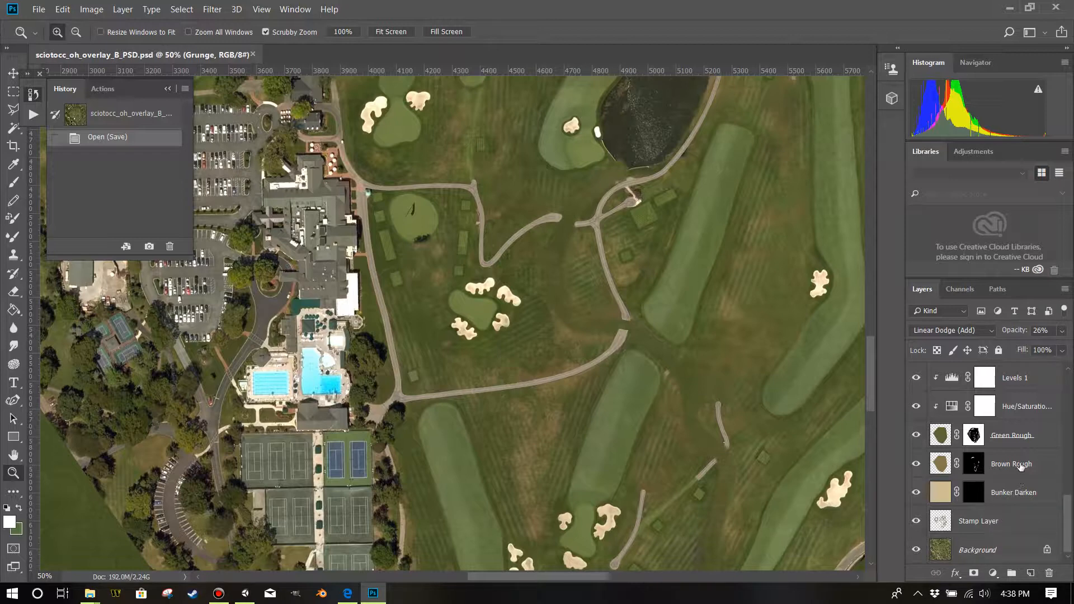
{"action": "scroll", "coordinate": [1020, 465], "scroll_direction": "up", "scroll_amount": 2}
{"action": "scroll", "coordinate": [1011, 502], "scroll_direction": "up", "scroll_amount": 3}
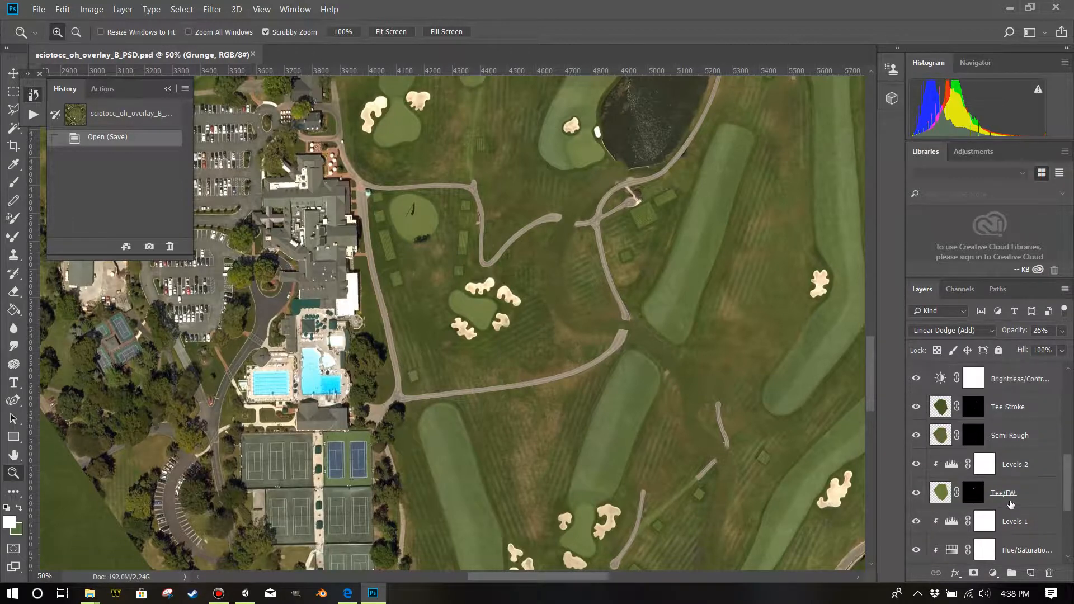
{"action": "scroll", "coordinate": [1007, 464], "scroll_direction": "up", "scroll_amount": 3}
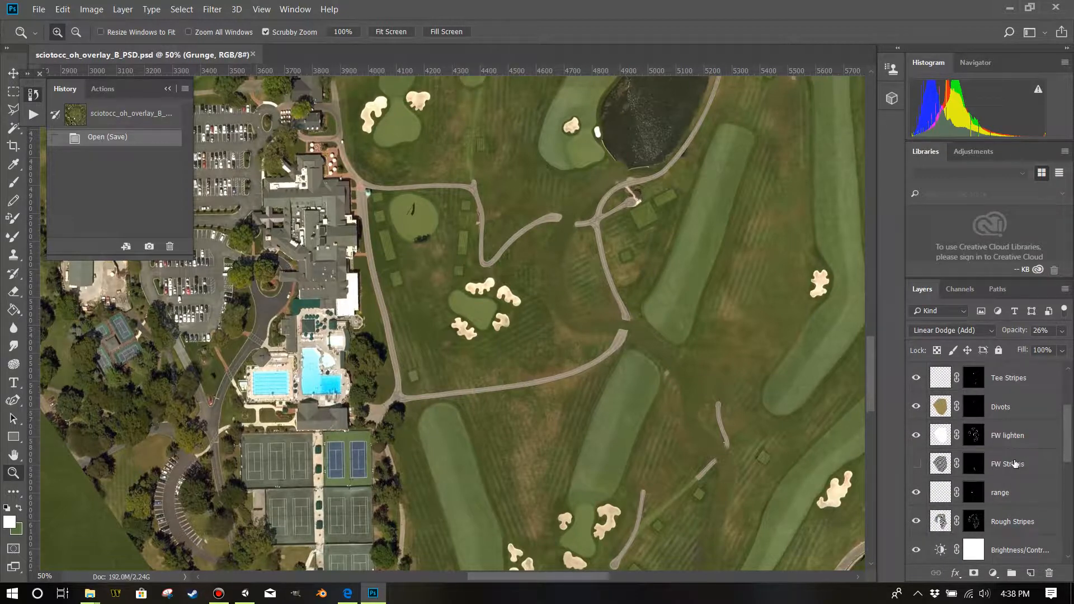
{"action": "scroll", "coordinate": [1016, 463], "scroll_direction": "up", "scroll_amount": 1}
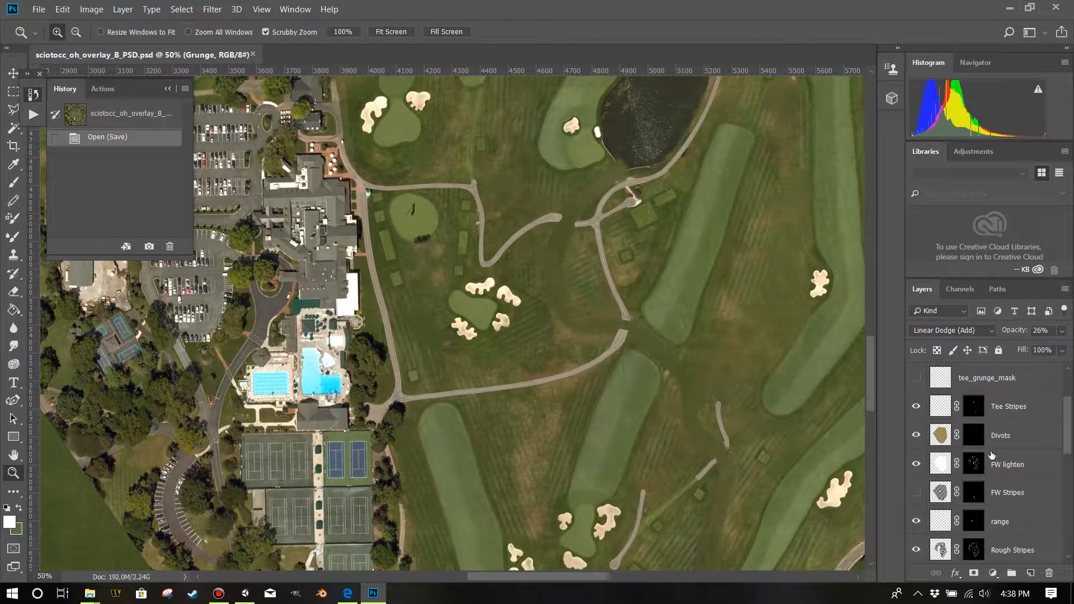
{"action": "scroll", "coordinate": [991, 452], "scroll_direction": "up", "scroll_amount": 1}
{"action": "scroll", "coordinate": [970, 465], "scroll_direction": "up", "scroll_amount": 1}
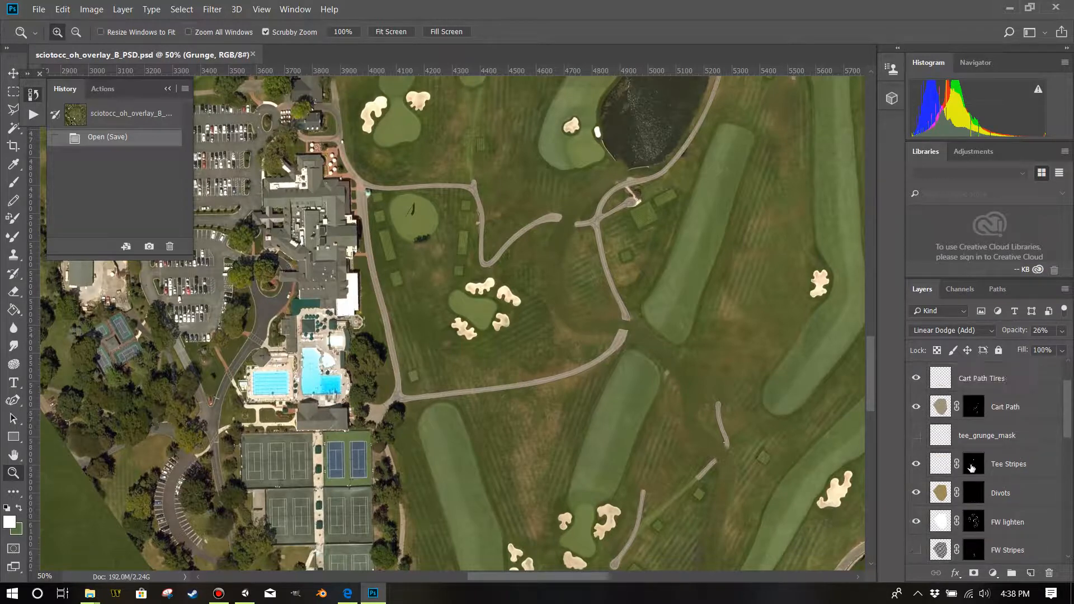
View the Divots layer mask on its own, inspect a tee box at 300%, and return to the composite image.
{"action": "left_click", "coordinate": [973, 493], "text": "alt"}
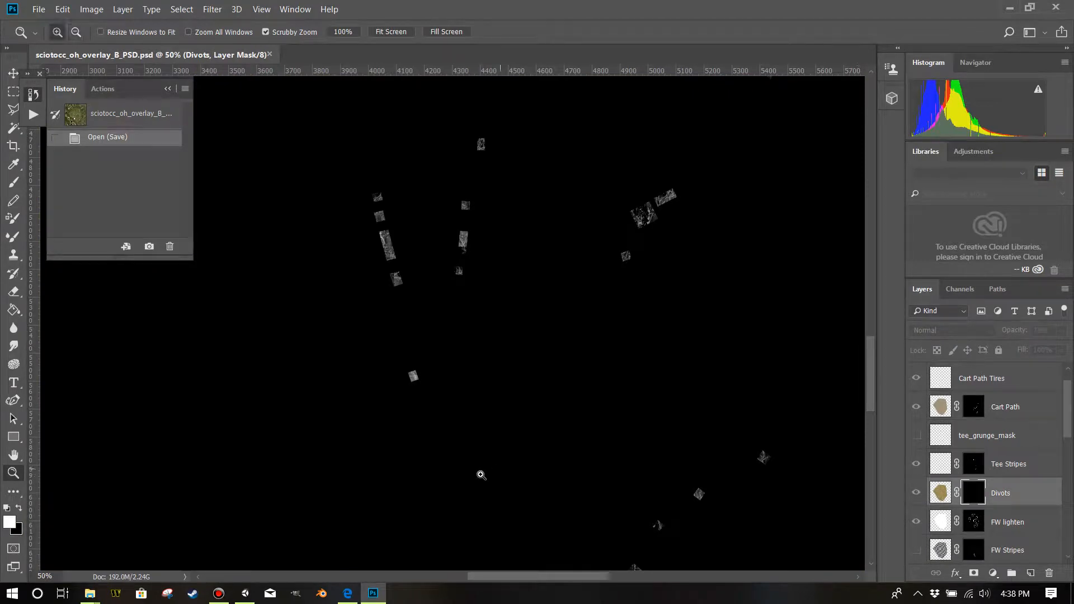
{"action": "left_click_drag", "start_coordinate": [373, 355], "coordinate": [462, 386]}
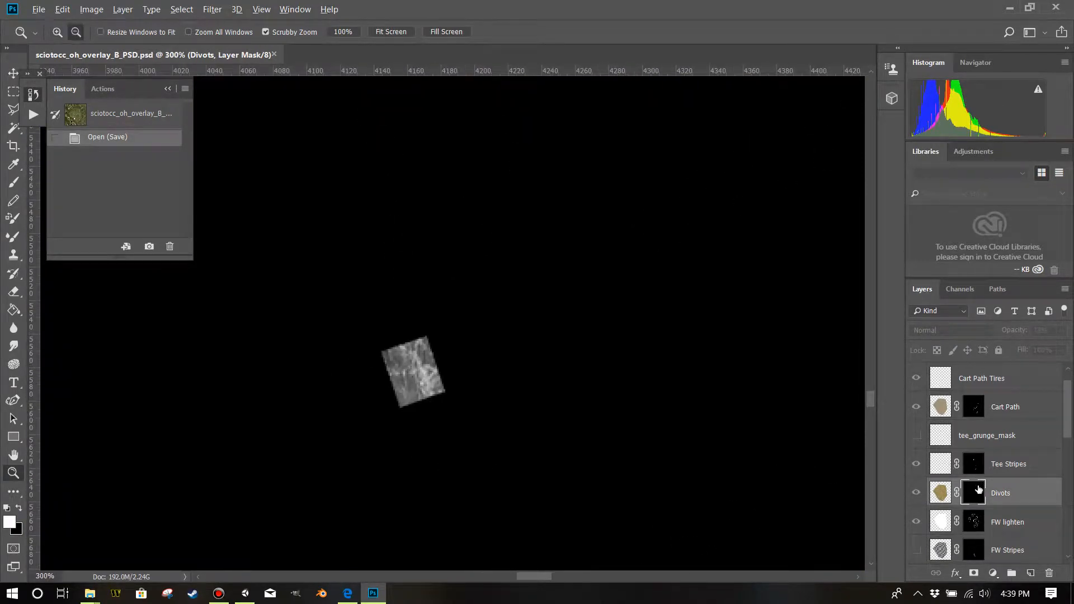
{"action": "left_click", "coordinate": [977, 491], "text": "alt"}
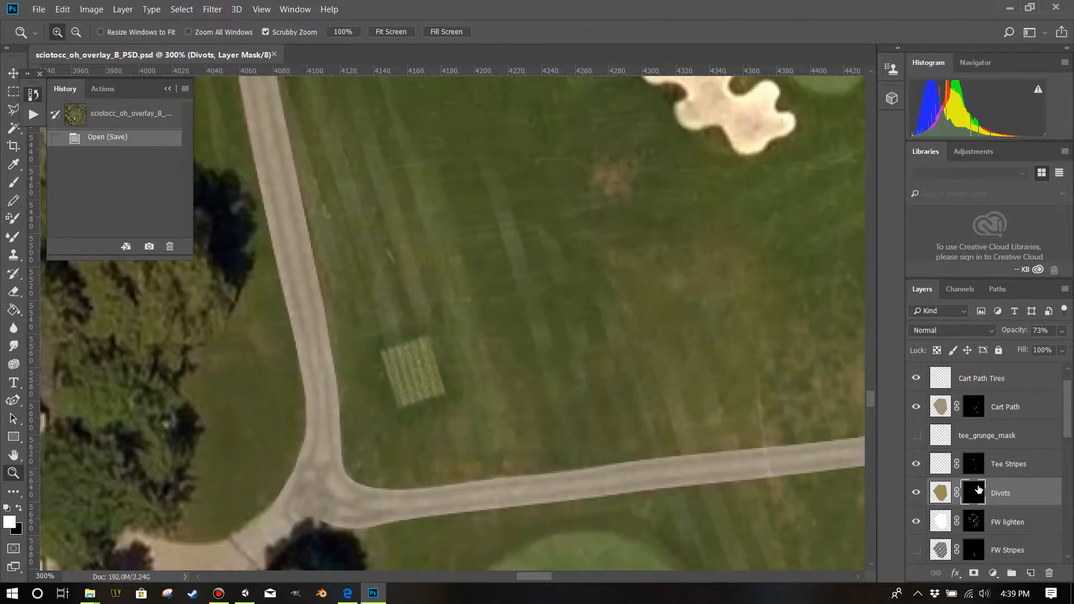
Select the entire canvas with the Divots layer's image active.
{"action": "left_click", "coordinate": [944, 495]}
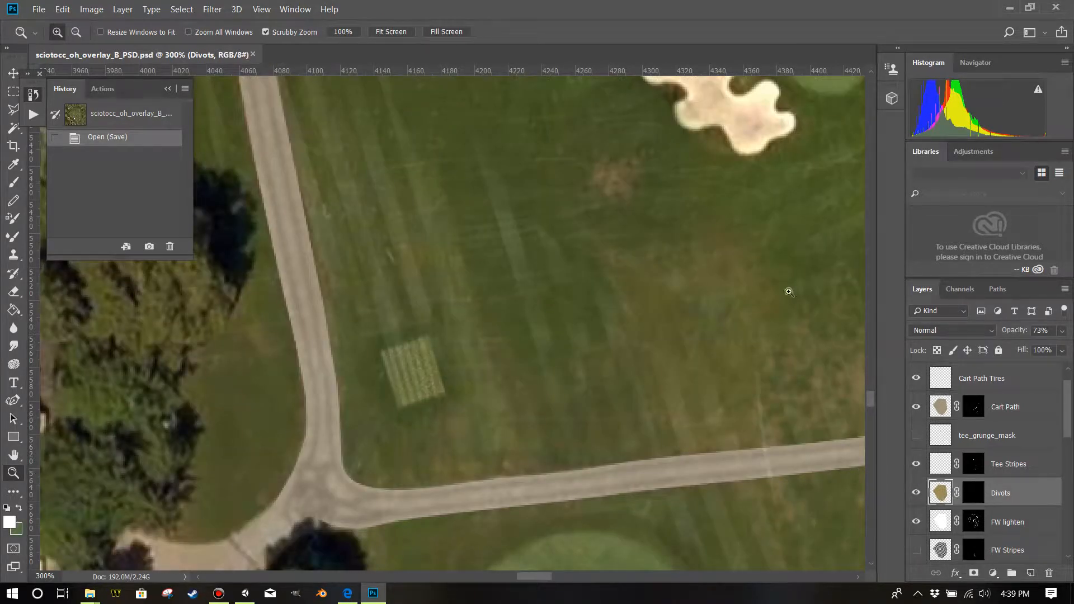
{"action": "left_click", "coordinate": [171, 11]}
{"action": "left_click", "coordinate": [190, 23]}
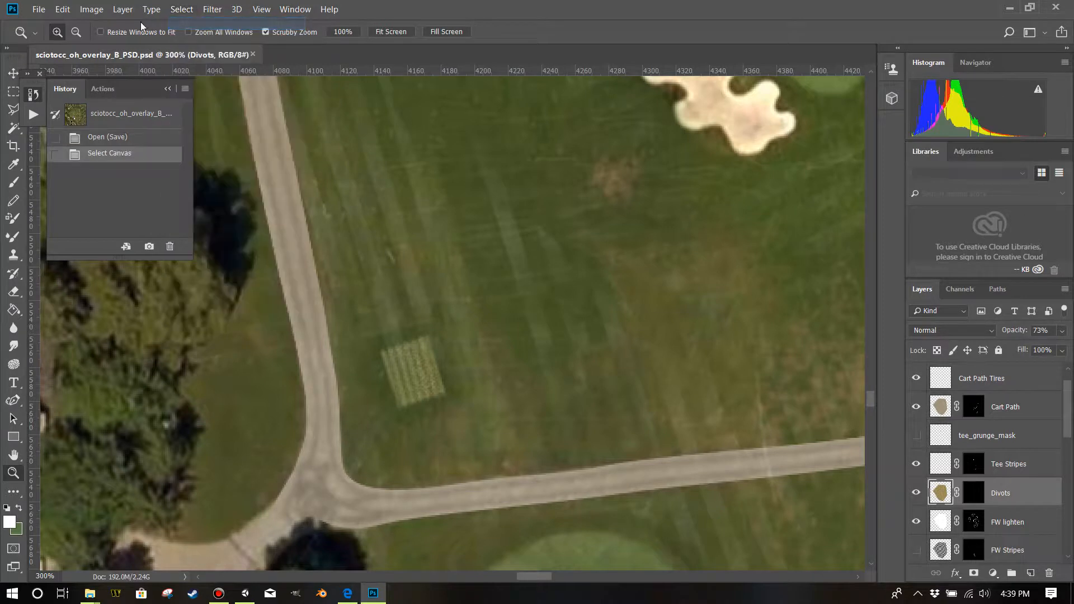
Add a new empty layer directly above the Grunge layer.
{"action": "scroll", "coordinate": [967, 485], "scroll_direction": "up", "scroll_amount": 1}
{"action": "left_click", "coordinate": [1010, 386]}
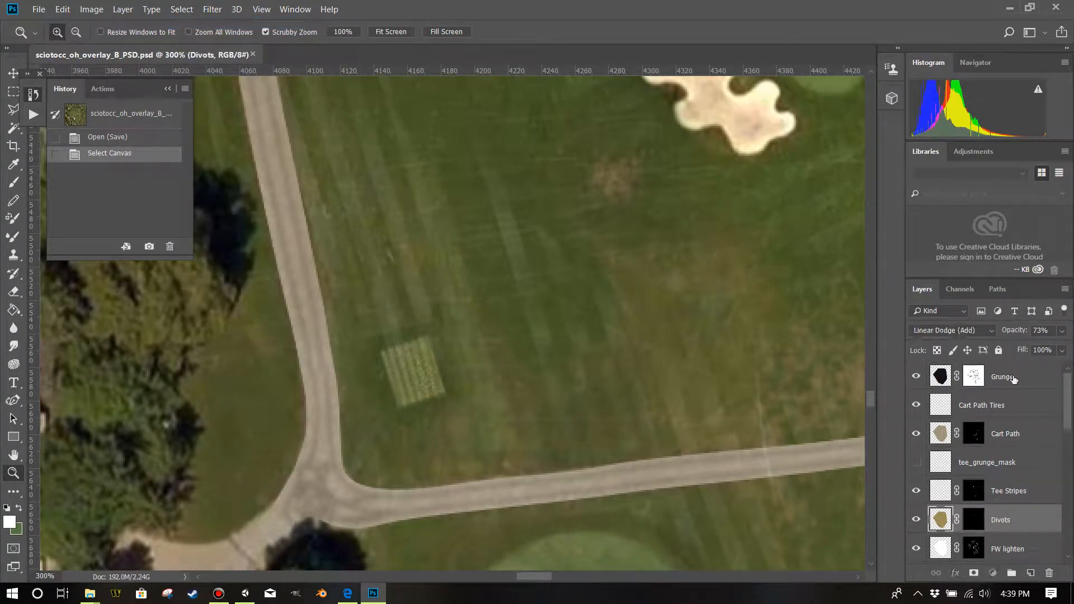
{"action": "left_click", "coordinate": [61, 10]}
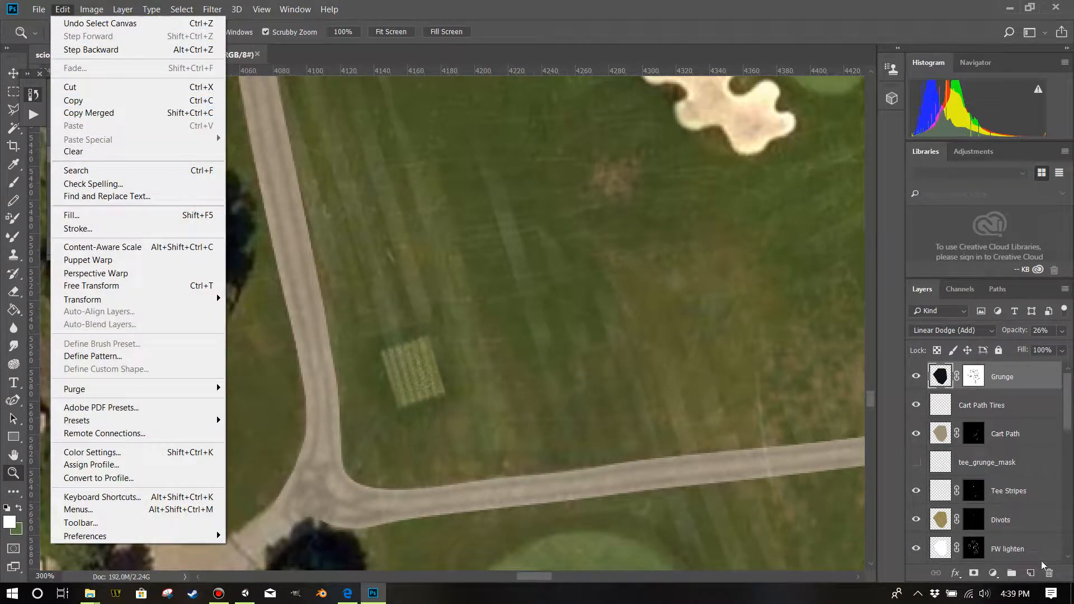
{"action": "left_click", "coordinate": [1033, 573]}
{"action": "left_click", "coordinate": [64, 12]}
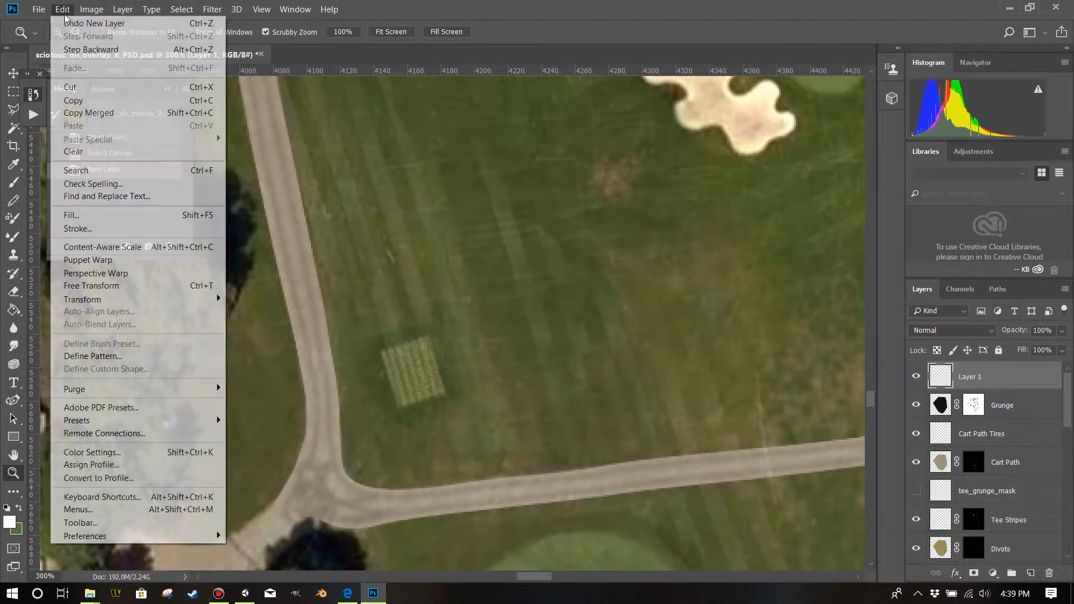
Copy the entire brown image of the Divots layer and paste it into the new Layer 1.
{"action": "left_click", "coordinate": [955, 546]}
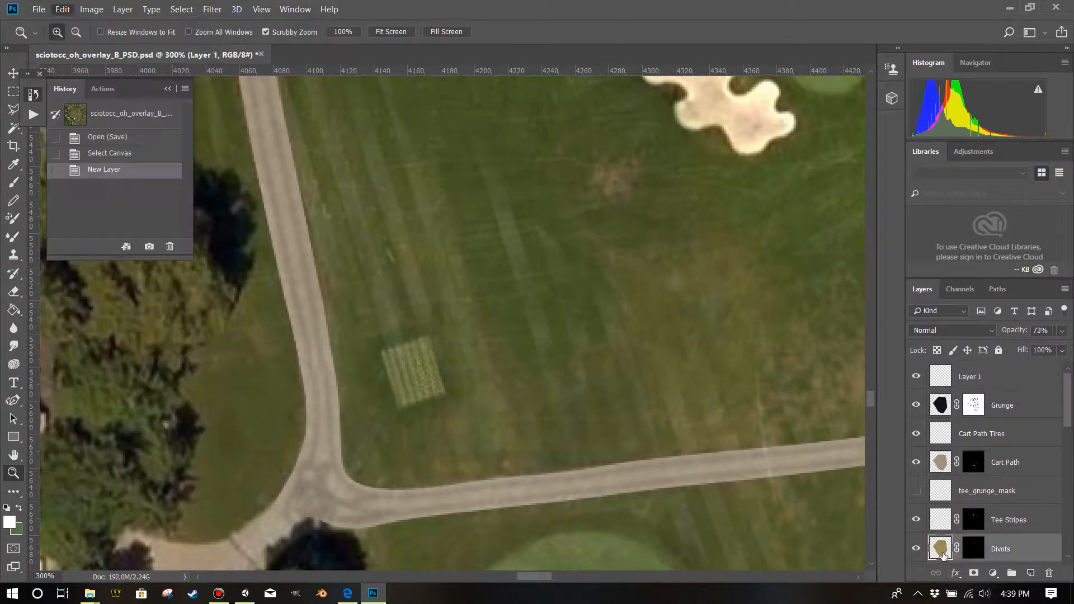
{"action": "left_click", "coordinate": [191, 10]}
{"action": "left_click", "coordinate": [196, 23]}
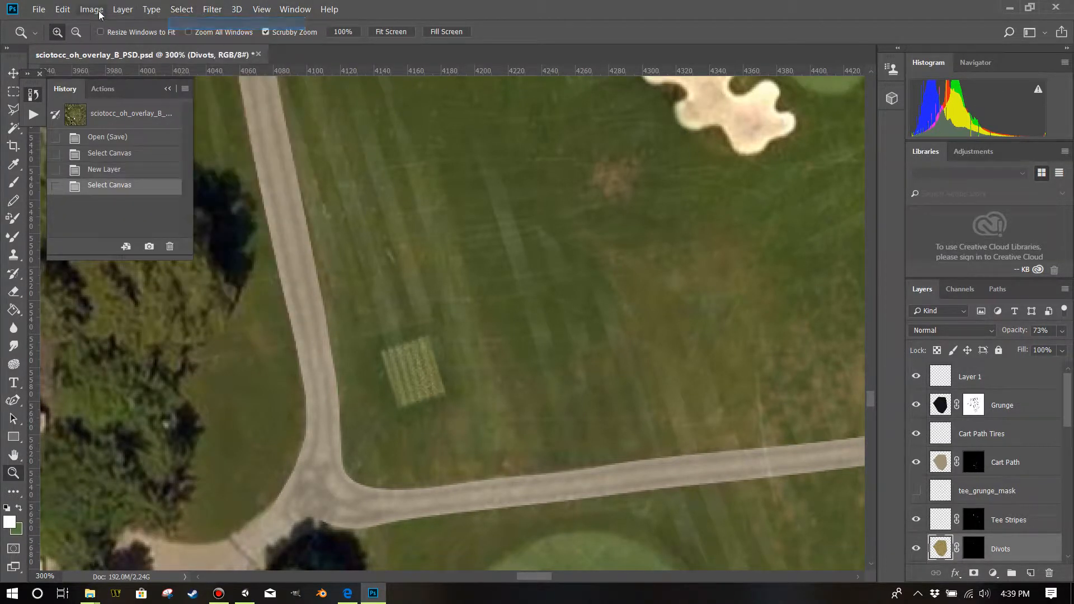
{"action": "left_click", "coordinate": [69, 10]}
{"action": "left_click", "coordinate": [83, 102]}
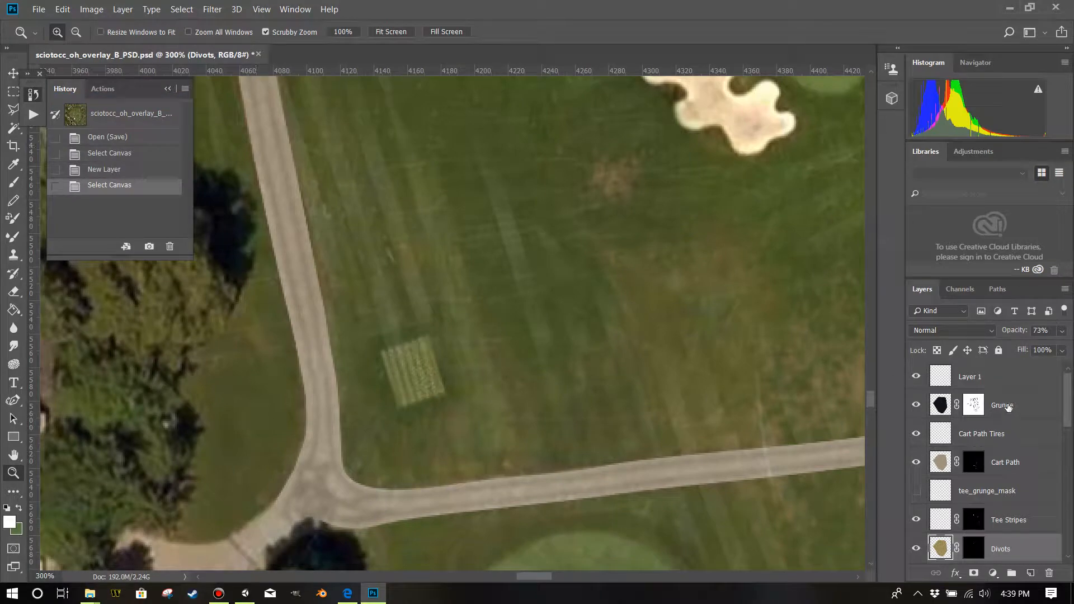
{"action": "left_click", "coordinate": [994, 383]}
{"action": "left_click", "coordinate": [66, 9]}
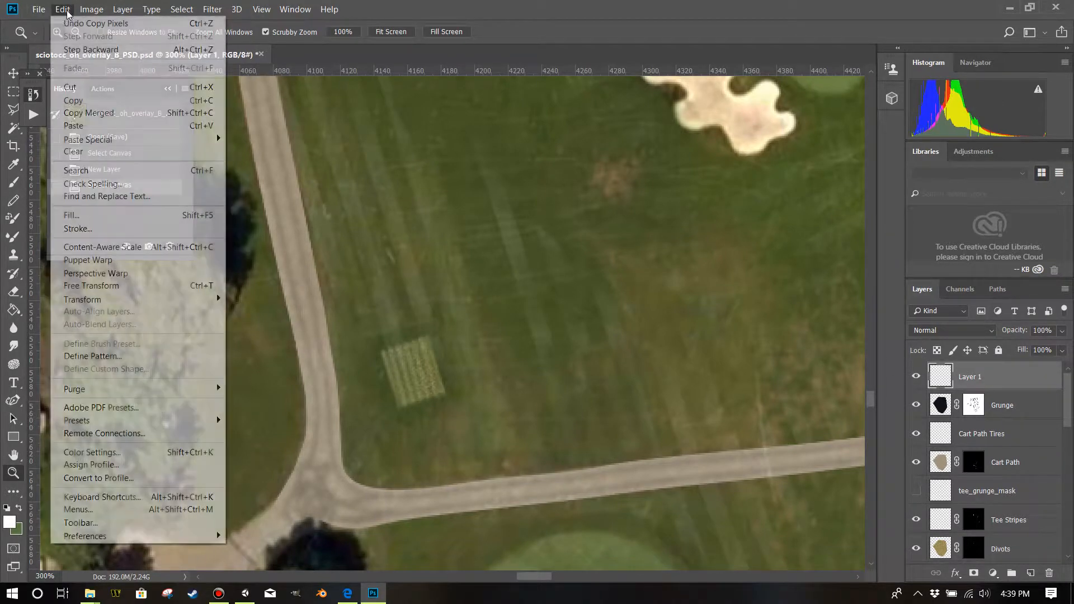
{"action": "left_click", "coordinate": [84, 126]}
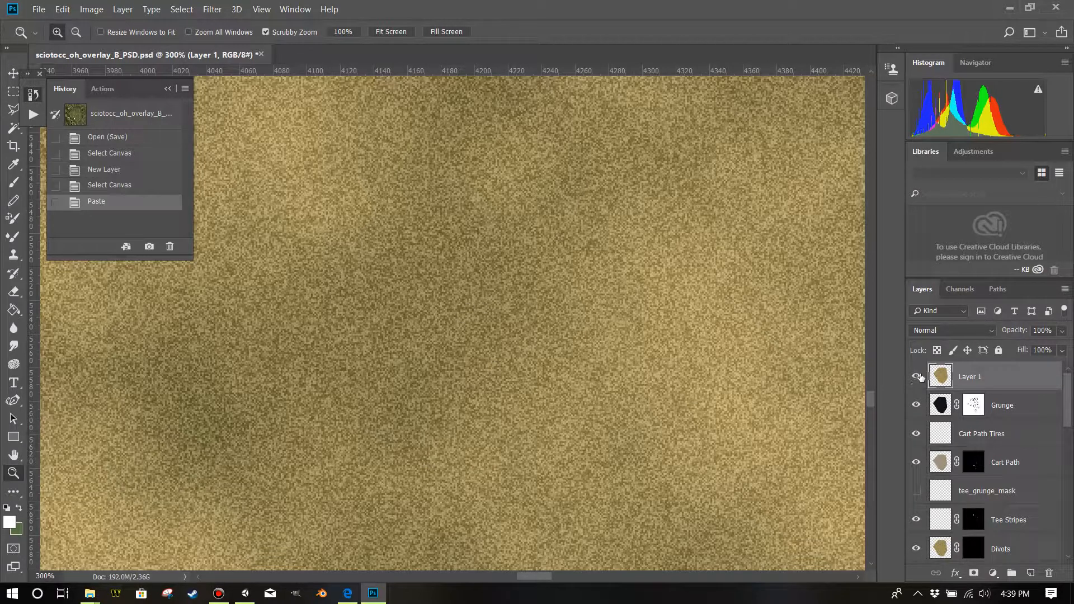
Delete Layer 1 and select the Cart Path layer's mask.
{"action": "left_click", "coordinate": [1049, 573]}
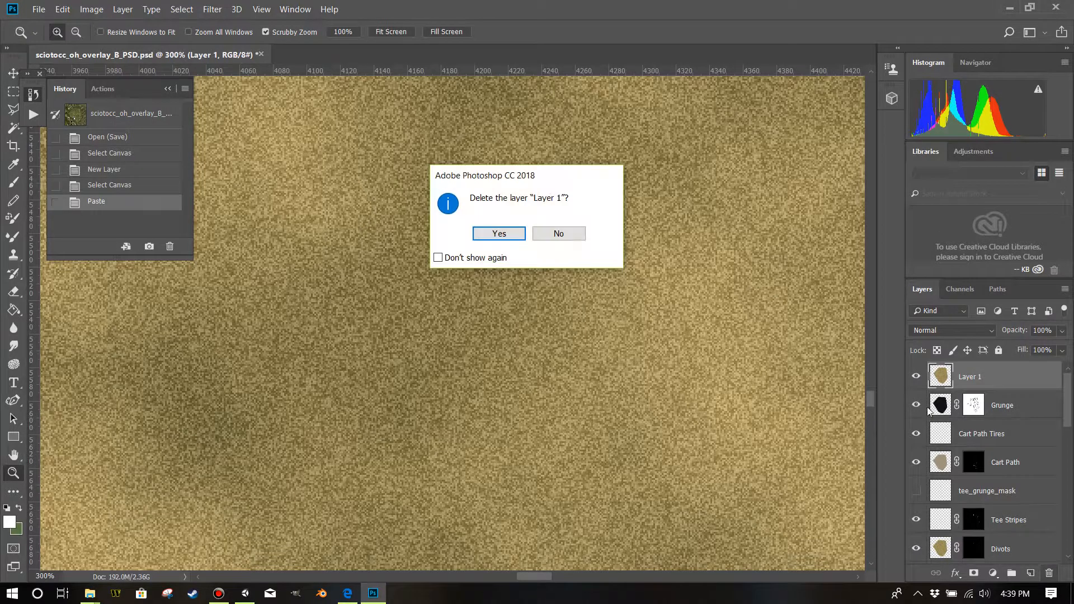
{"action": "key", "text": "Return"}
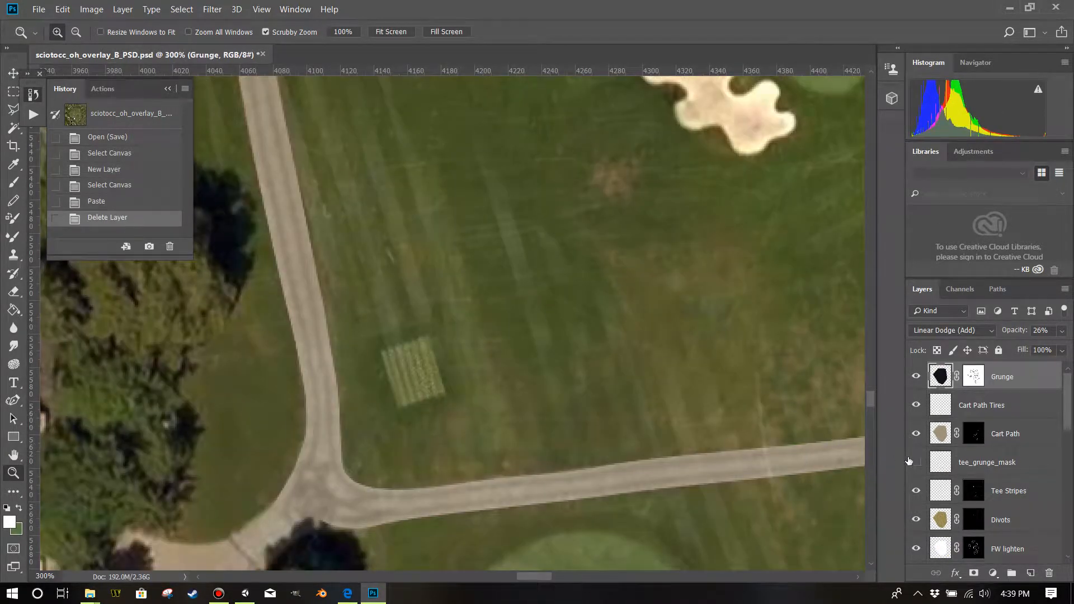
{"action": "scroll", "coordinate": [964, 466], "scroll_direction": "down", "scroll_amount": 2}
{"action": "scroll", "coordinate": [964, 466], "scroll_direction": "up", "scroll_amount": 1}
{"action": "left_click", "coordinate": [974, 434]}
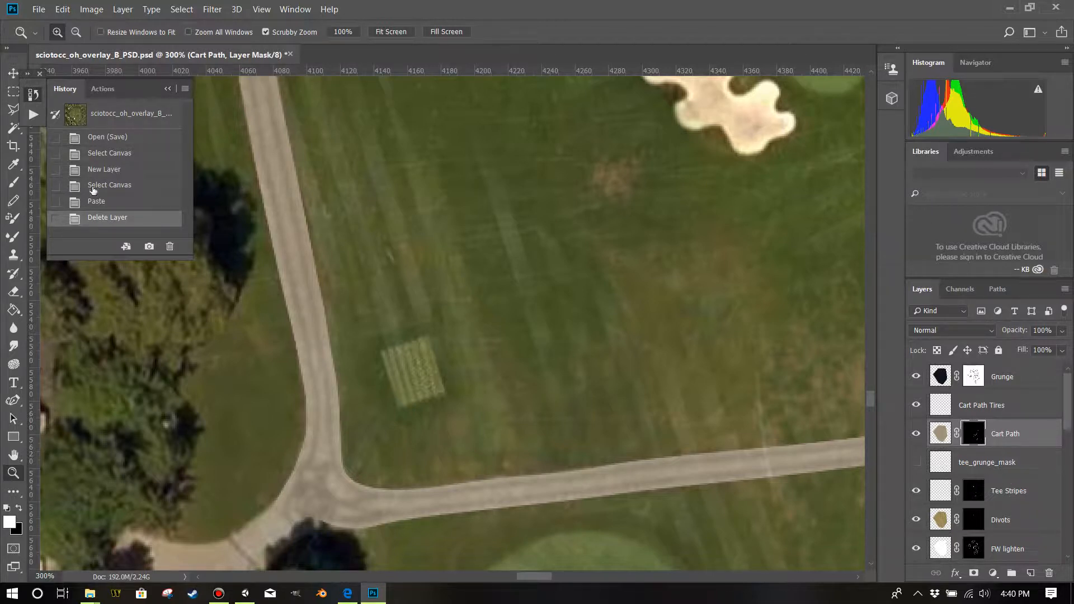
Restore Layer 1 by removing the Delete Layer state from the history.
{"action": "right_click", "coordinate": [93, 217]}
{"action": "left_click", "coordinate": [116, 232]}
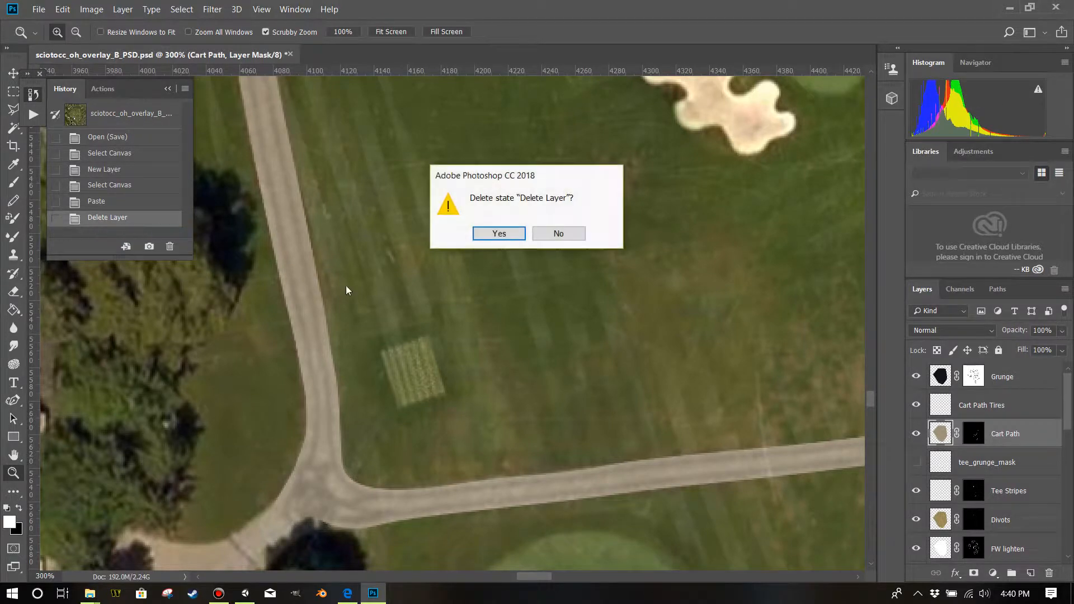
{"action": "left_click", "coordinate": [496, 233]}
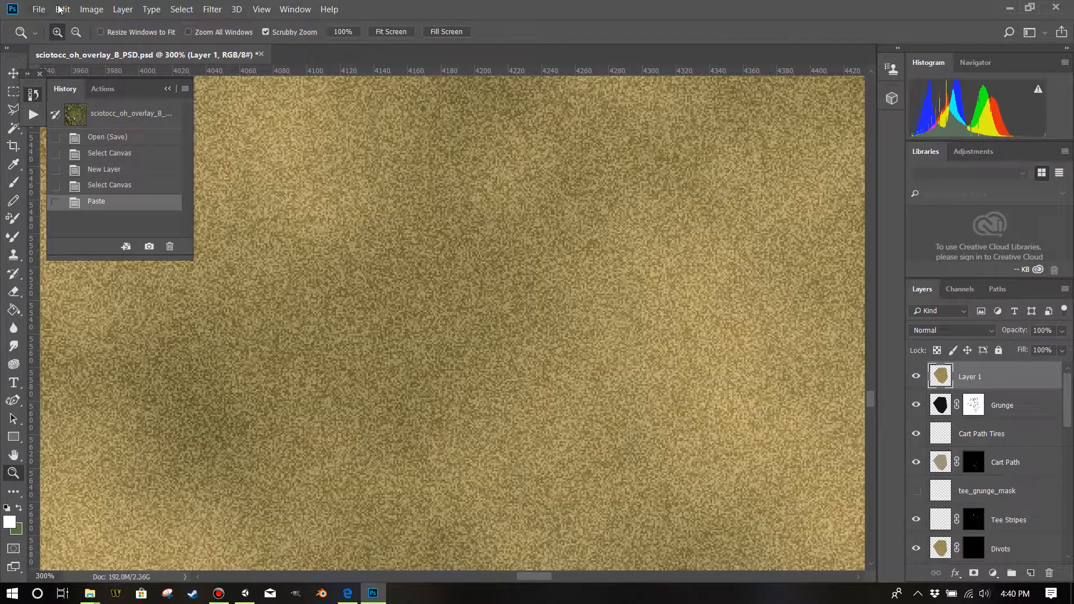
Add a black layer mask to Layer 1 that hides all of its brown texture.
{"action": "left_click", "coordinate": [122, 10]}
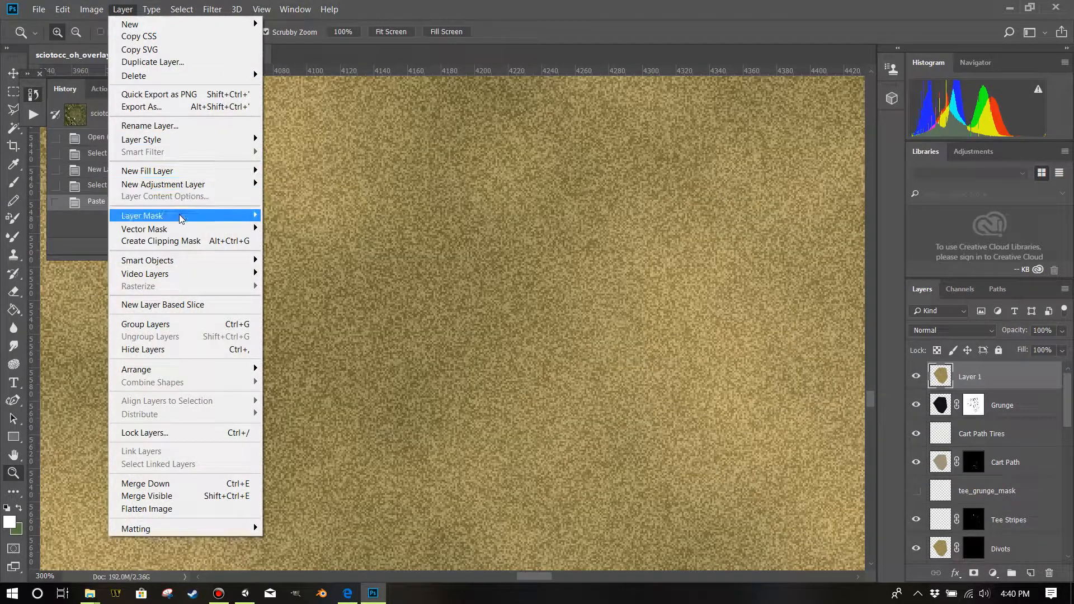
{"action": "mouse_move", "coordinate": [181, 217]}
{"action": "left_click", "coordinate": [286, 228]}
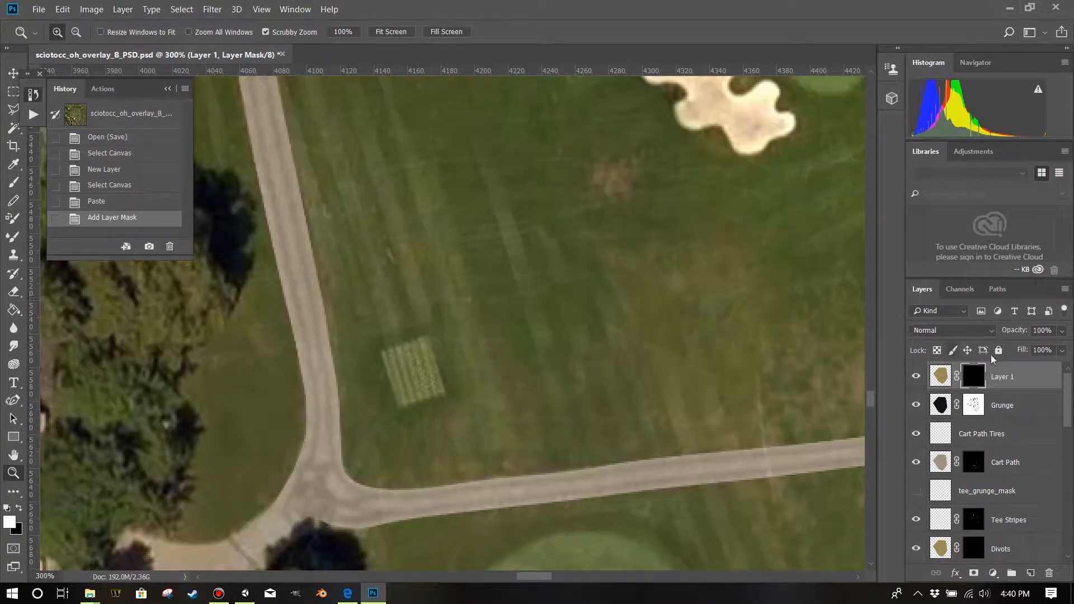
Fill the Layer 1 mask with the grey scratched grunge pattern using a custom pattern fill.
{"action": "left_click", "coordinate": [62, 10]}
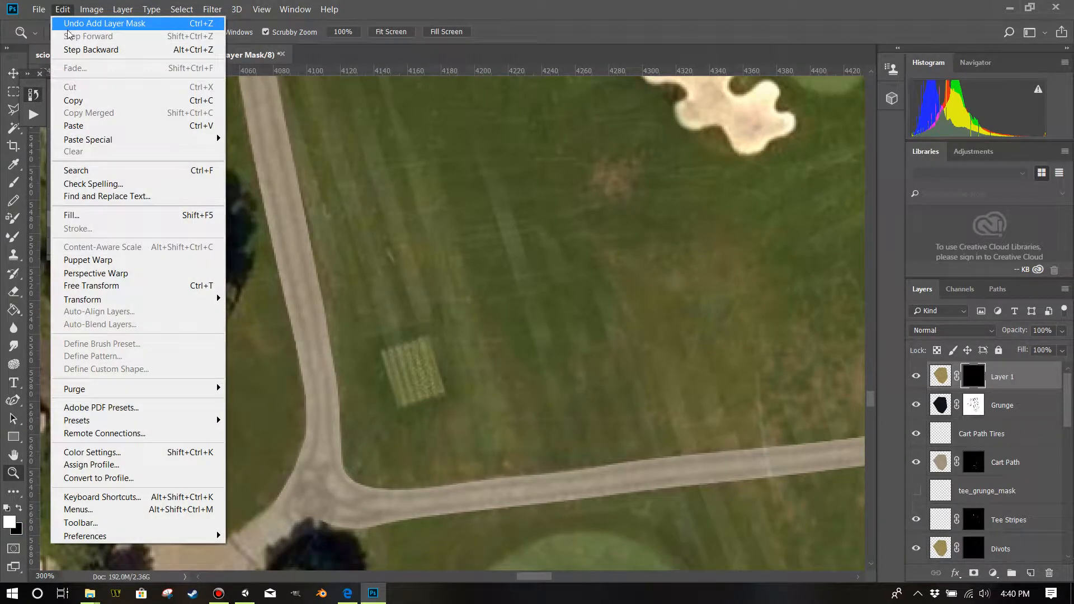
{"action": "left_click", "coordinate": [109, 218]}
{"action": "left_click", "coordinate": [646, 164]}
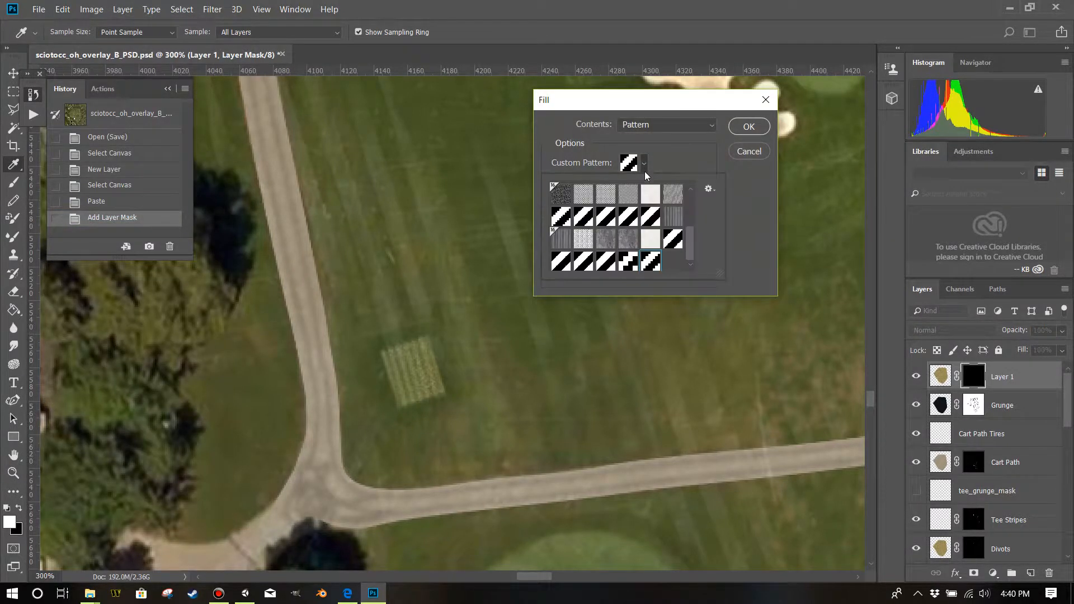
{"action": "left_click", "coordinate": [629, 245]}
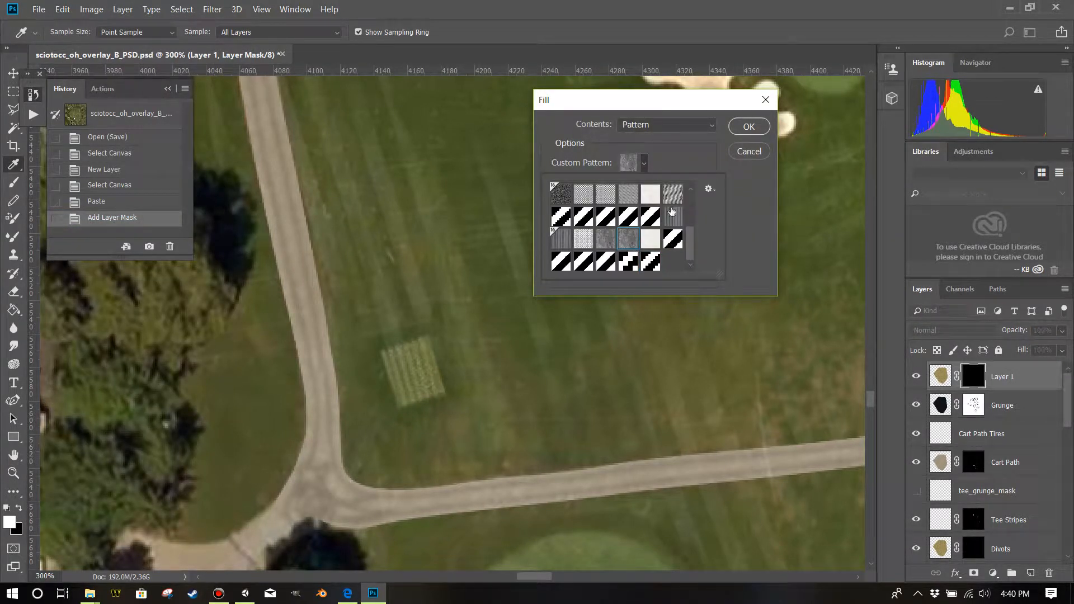
{"action": "left_click", "coordinate": [746, 128]}
{"action": "left_click", "coordinate": [747, 127]}
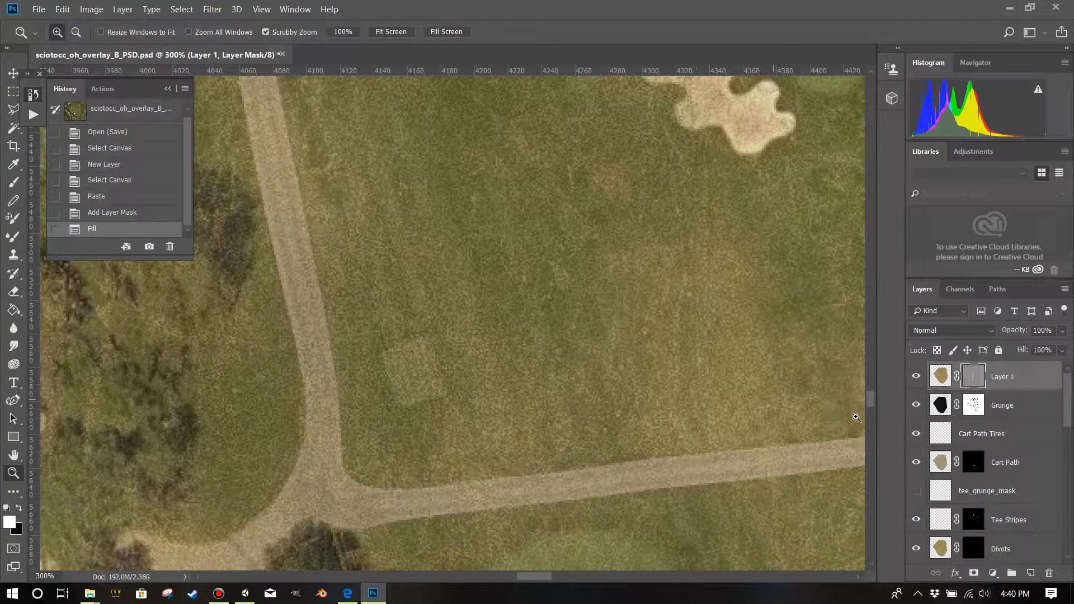
Display the Layer 1 mask on its own and apply Levels to it with input values 111, 0.16 and 175.
{"action": "left_click", "coordinate": [972, 385], "text": "alt"}
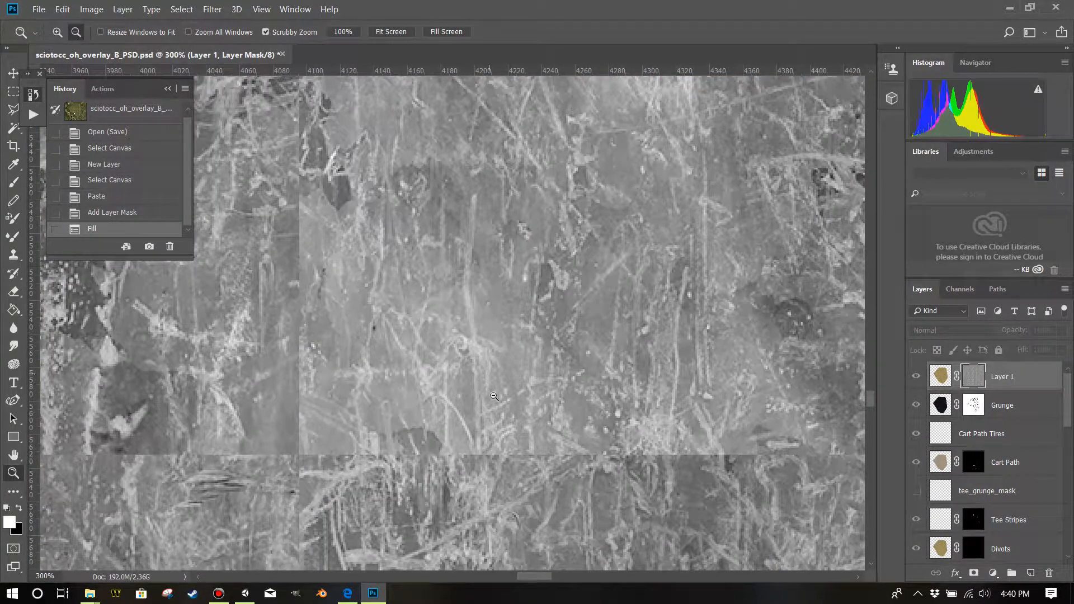
{"action": "left_click", "coordinate": [969, 380], "text": "alt"}
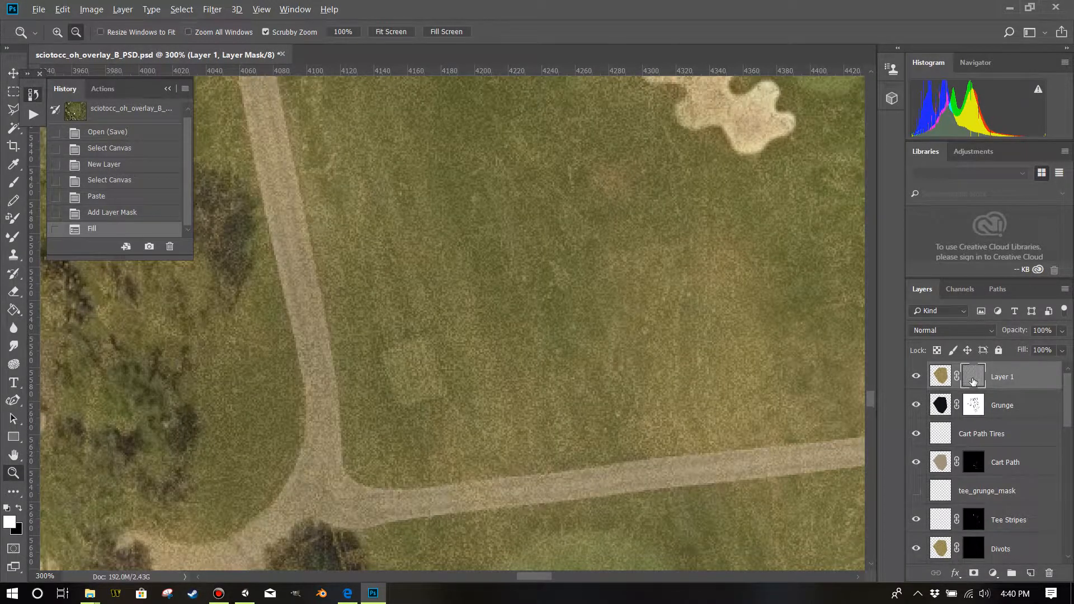
{"action": "left_click", "coordinate": [972, 381], "text": "alt"}
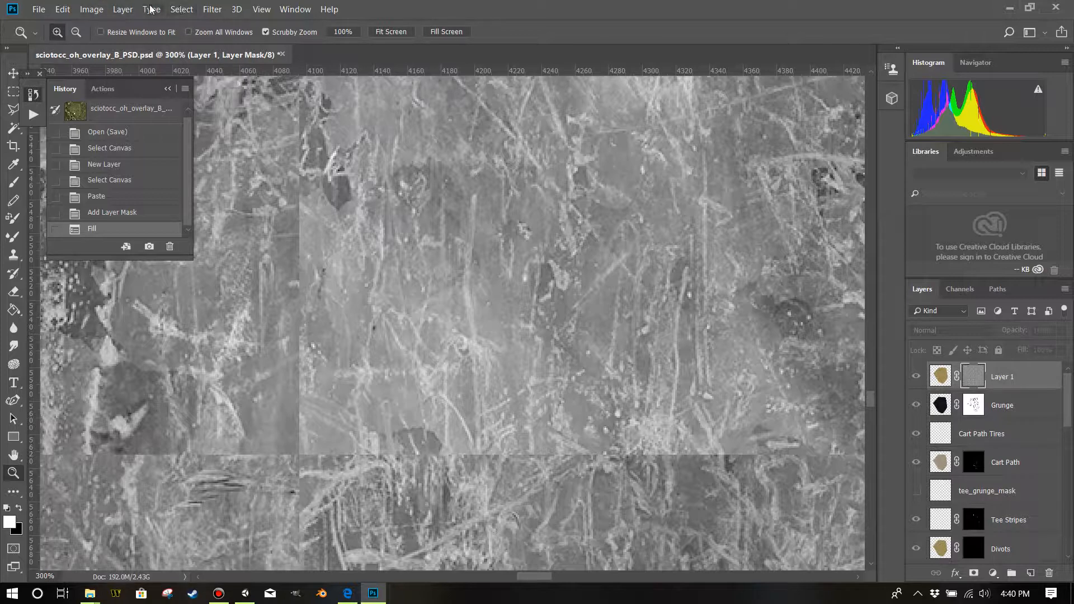
{"action": "left_click", "coordinate": [116, 10]}
{"action": "mouse_move", "coordinate": [186, 202]}
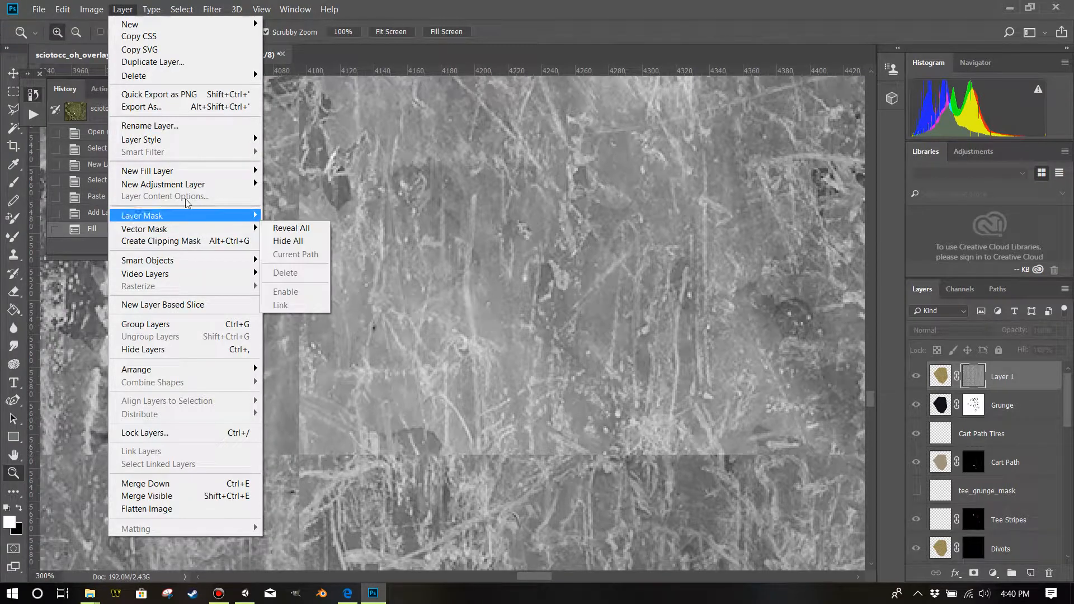
{"action": "mouse_move", "coordinate": [92, 17]}
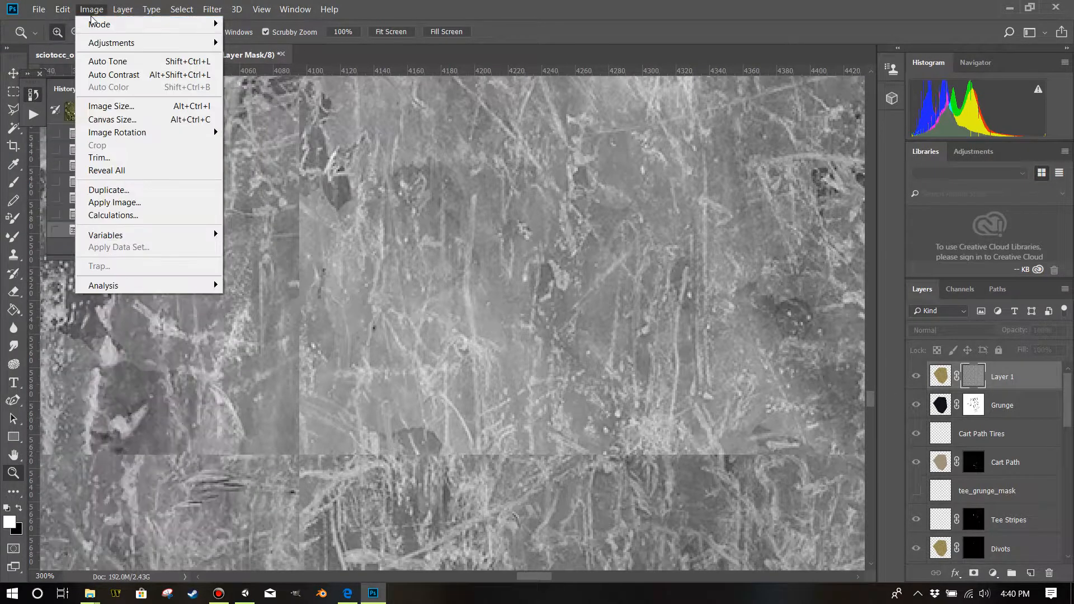
{"action": "mouse_move", "coordinate": [119, 44]}
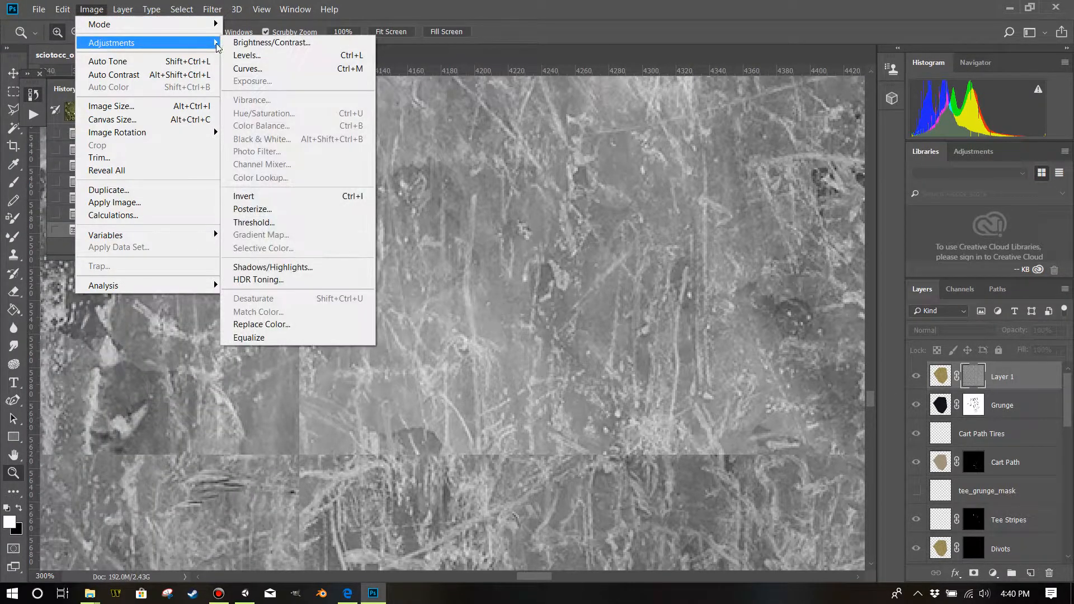
{"action": "left_click", "coordinate": [247, 56]}
{"action": "left_click_drag", "start_coordinate": [204, 140], "coordinate": [582, 166]}
{"action": "left_click_drag", "start_coordinate": [455, 320], "coordinate": [514, 324]}
{"action": "left_click_drag", "start_coordinate": [629, 321], "coordinate": [576, 318]}
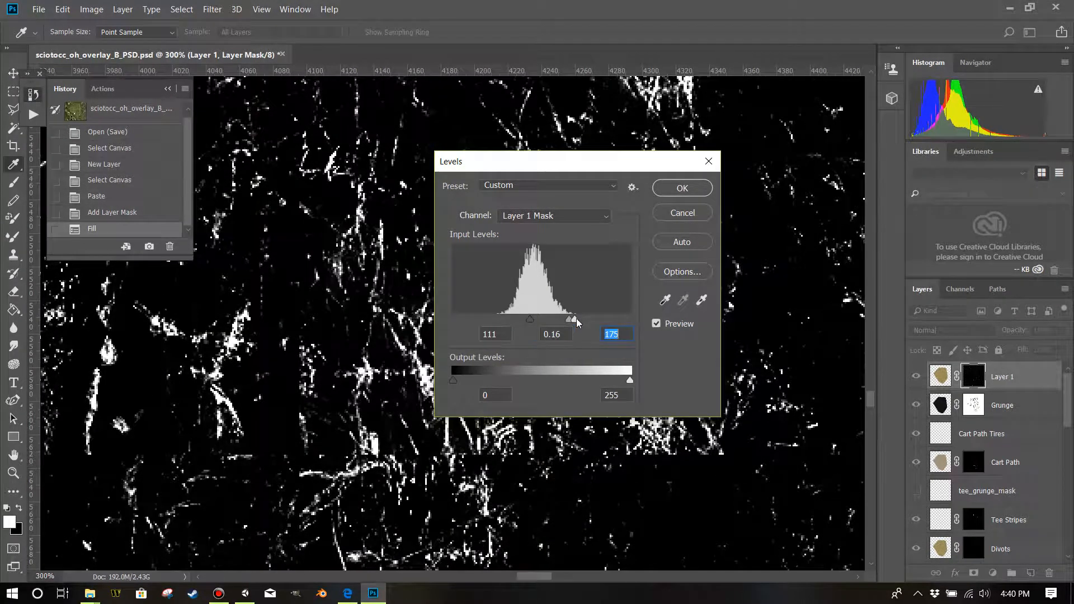
{"action": "left_click", "coordinate": [674, 190]}
{"action": "key", "text": "z"}
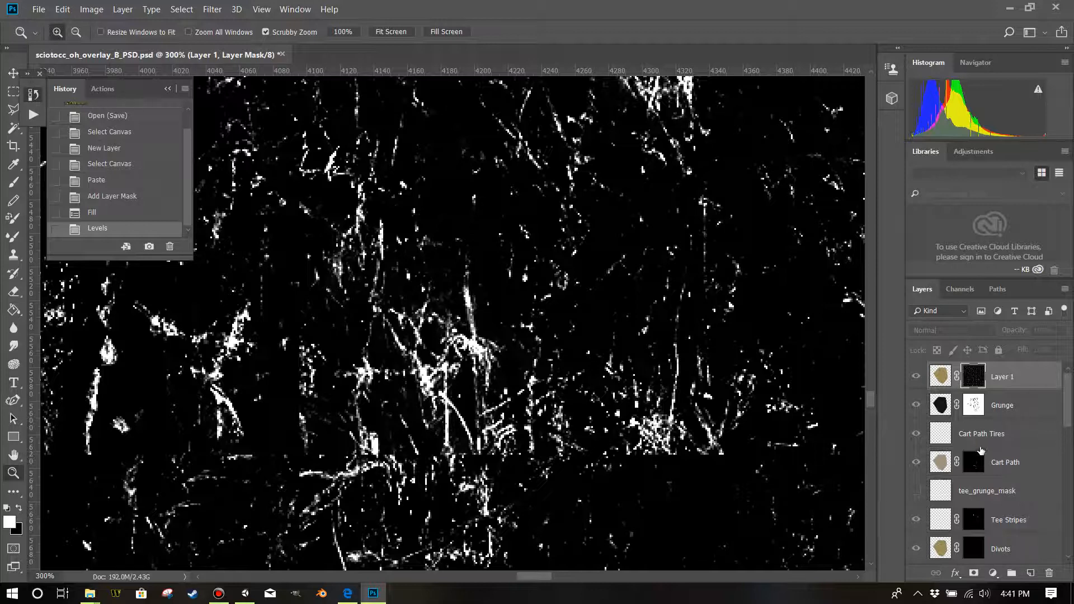
Display the Tee Stripes layer mask on its own, with the tee shapes across the course in view.
{"action": "scroll", "coordinate": [983, 506], "scroll_direction": "down", "scroll_amount": 2}
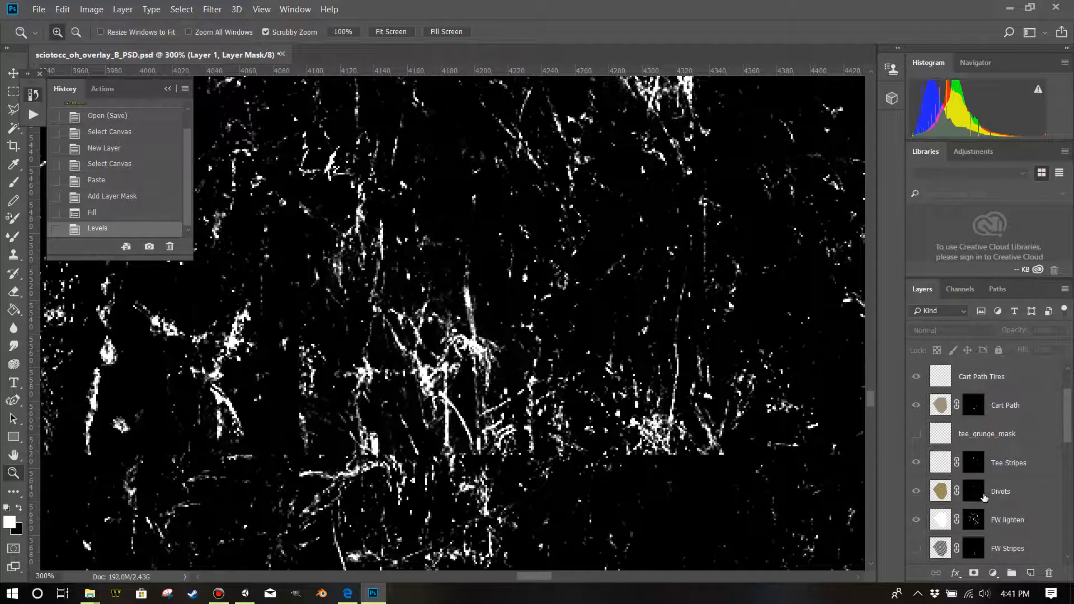
{"action": "scroll", "coordinate": [985, 456], "scroll_direction": "down", "scroll_amount": 1}
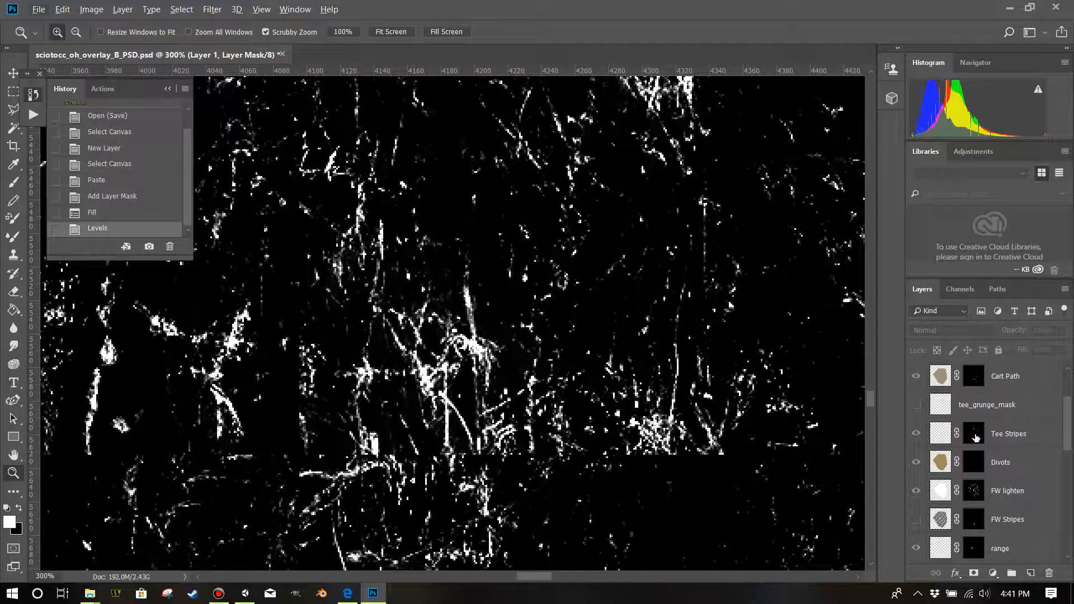
{"action": "left_click", "coordinate": [974, 434], "text": "alt"}
{"action": "left_click", "coordinate": [975, 434], "text": "alt"}
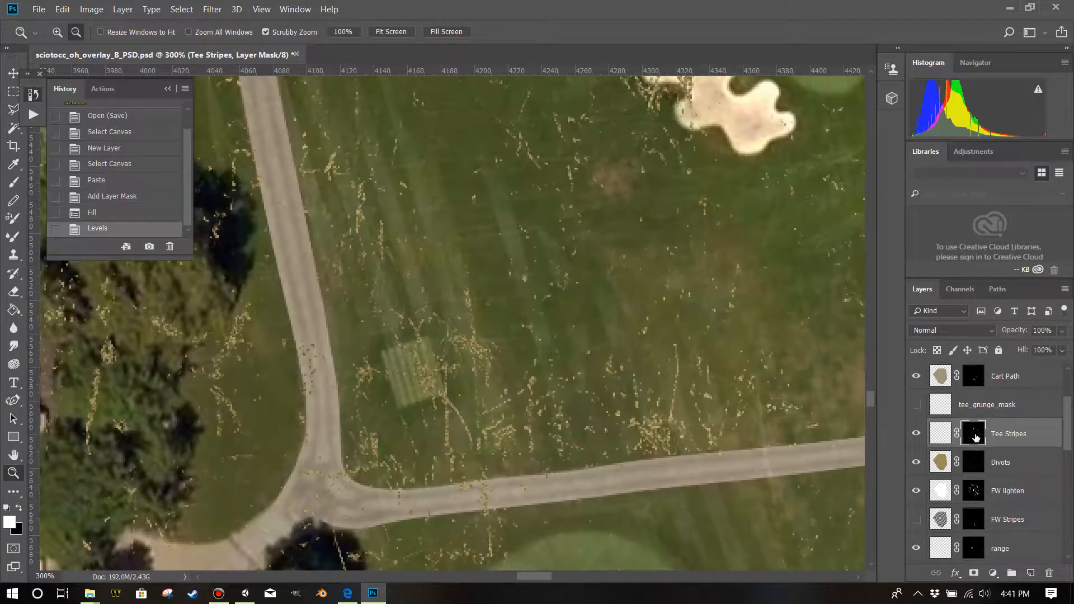
{"action": "left_click", "coordinate": [974, 433], "text": "alt"}
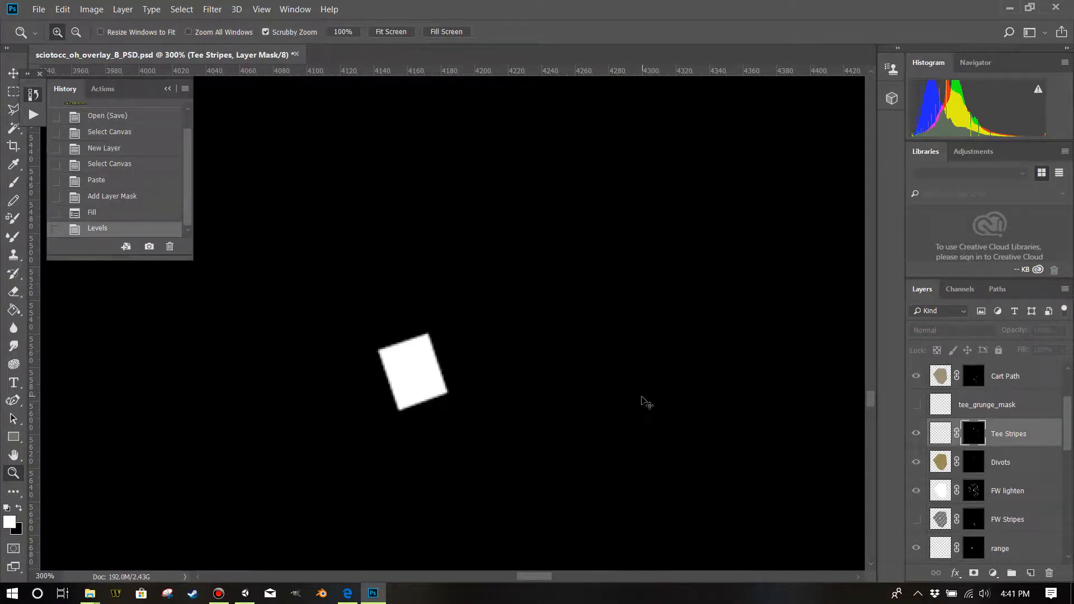
{"action": "key", "text": "ctrl+minus"}
{"action": "key", "text": "ctrl+minus"}
{"action": "key", "text": "ctrl+minus"}
{"action": "key", "text": "ctrl+minus"}
{"action": "key", "text": "ctrl+minus"}
{"action": "key", "text": "ctrl+minus"}
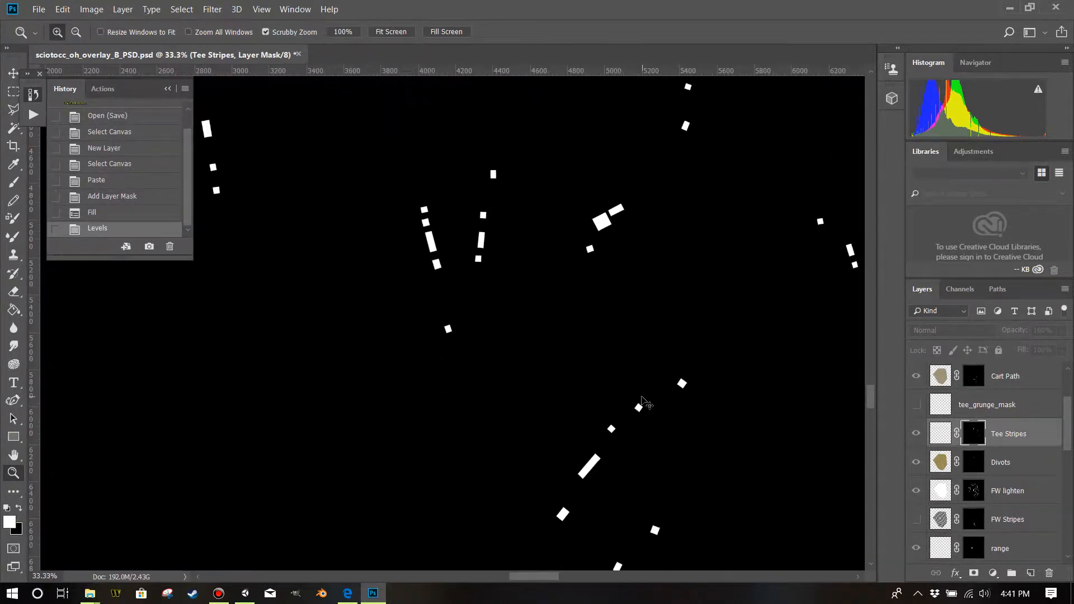
{"action": "key", "text": "ctrl+minus"}
{"action": "scroll", "coordinate": [621, 335], "scroll_direction": "up", "scroll_amount": 5}
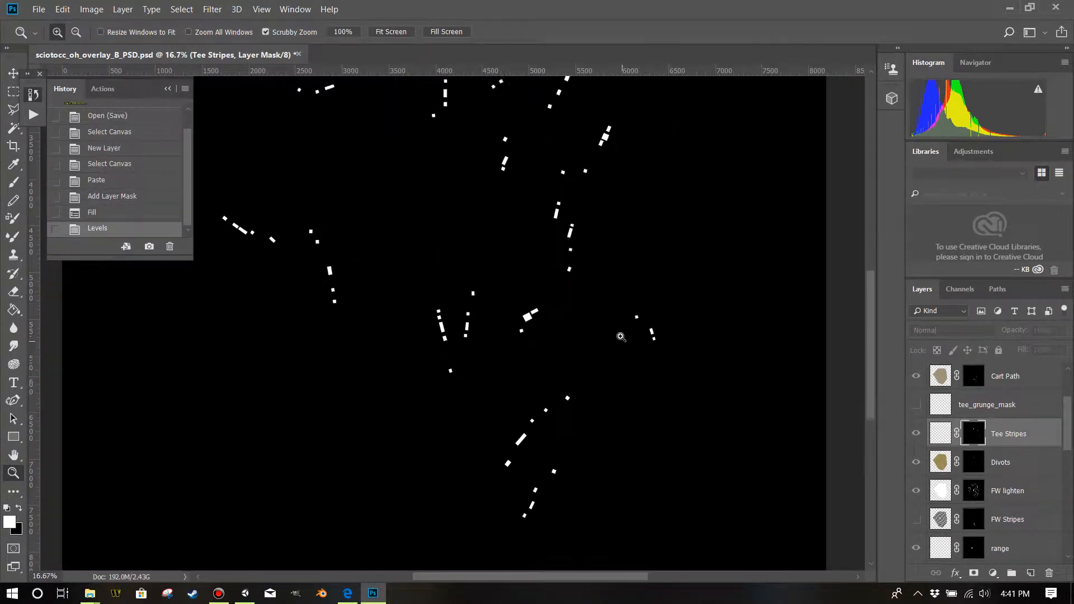
{"action": "scroll", "coordinate": [591, 276], "scroll_direction": "up", "scroll_amount": 3}
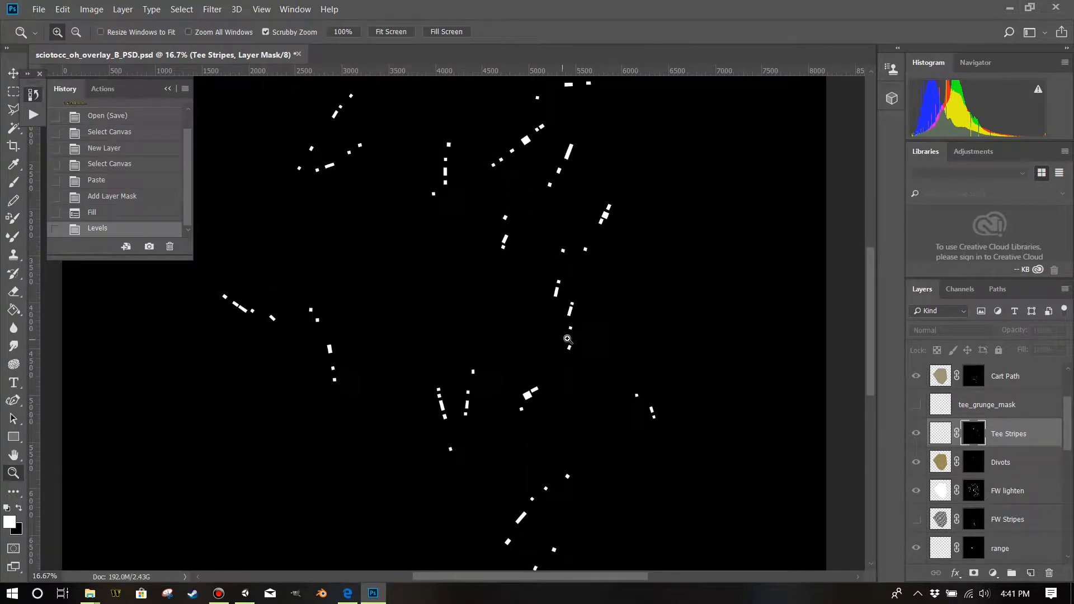
{"action": "scroll", "coordinate": [539, 388], "scroll_direction": "down", "scroll_amount": 1}
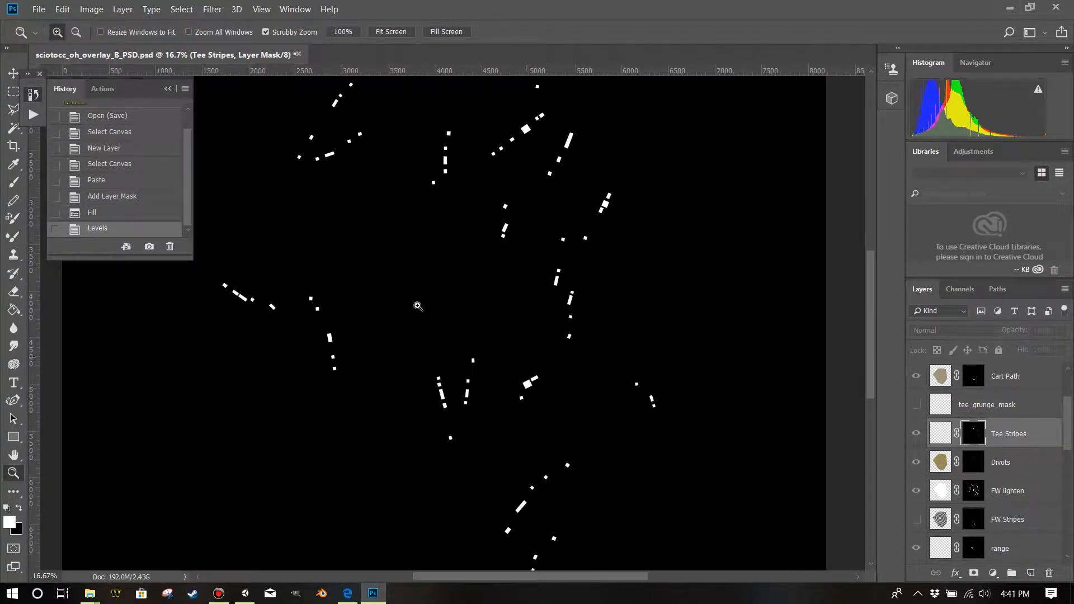
Select all white tee shapes in the Tee Stripes mask with the Magic Wand and invert the selection.
{"action": "left_click", "coordinate": [14, 128]}
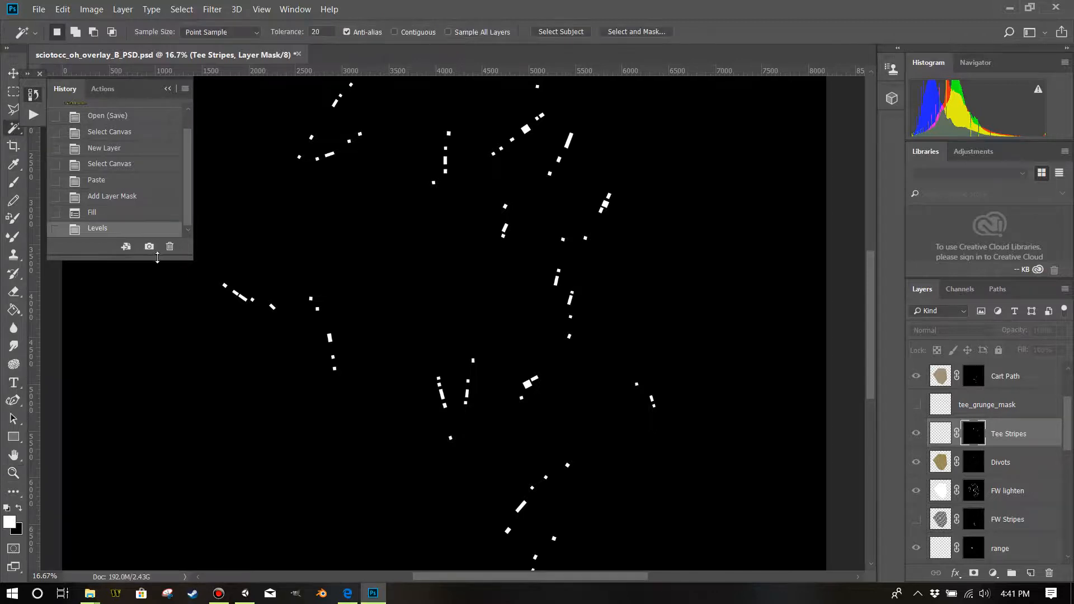
{"action": "left_click", "coordinate": [446, 402]}
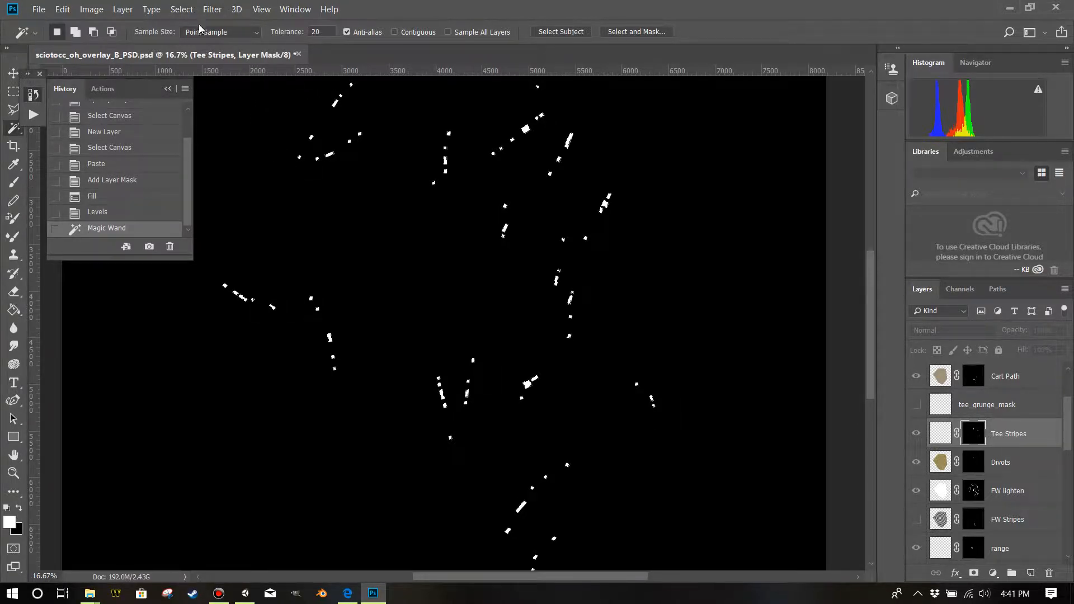
{"action": "left_click", "coordinate": [182, 9]}
{"action": "left_click", "coordinate": [197, 62]}
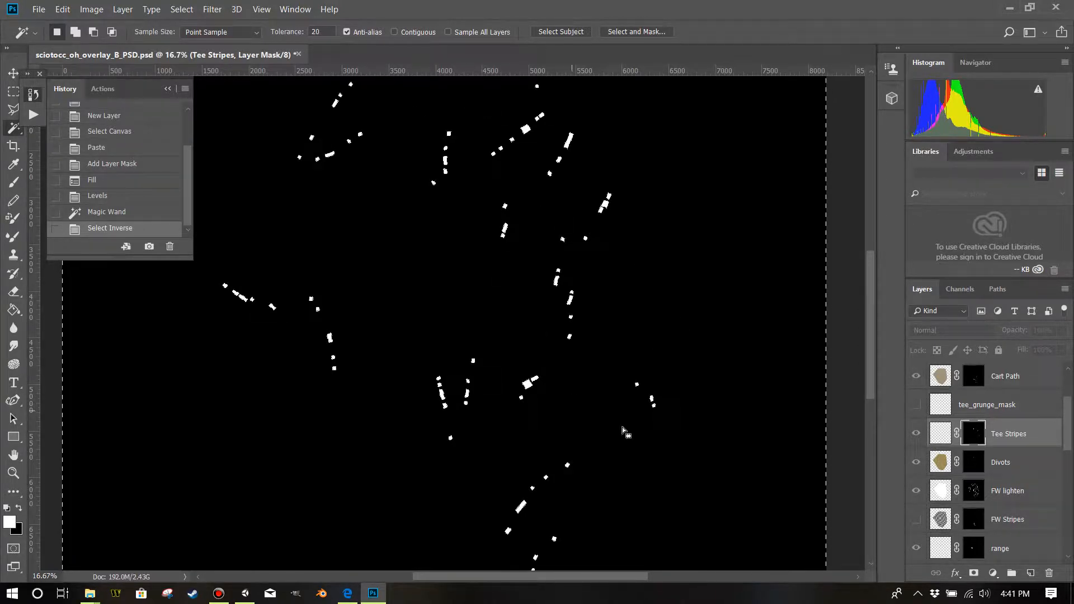
Clear the grunge pattern outside the tee shapes from the Layer 1 mask.
{"action": "left_click", "coordinate": [977, 384]}
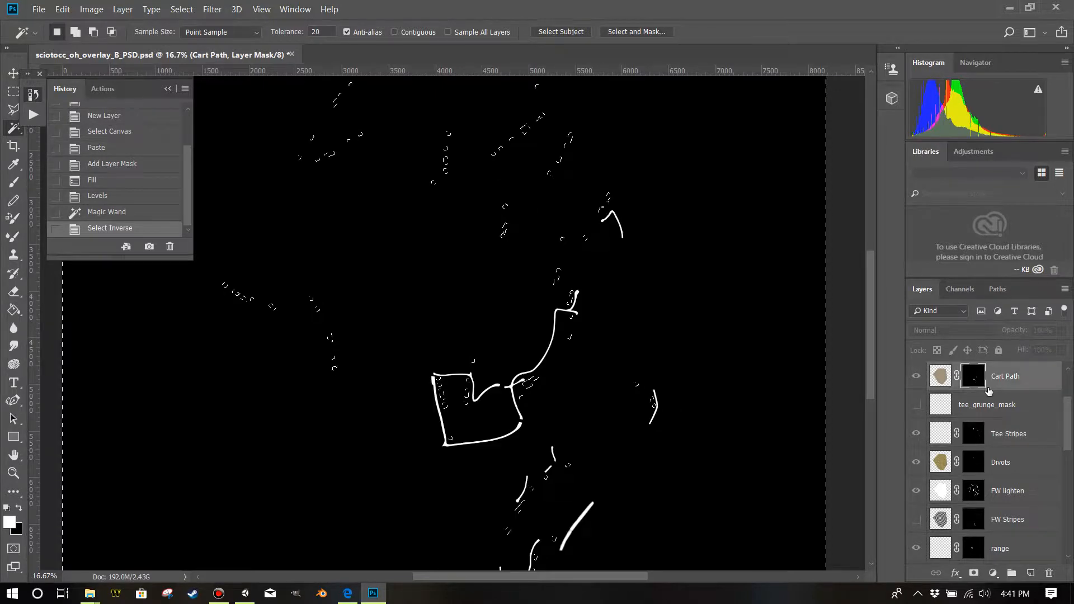
{"action": "scroll", "coordinate": [1011, 399], "scroll_direction": "up", "scroll_amount": 1}
{"action": "scroll", "coordinate": [1011, 398], "scroll_direction": "up", "scroll_amount": 1}
{"action": "left_click", "coordinate": [974, 384]}
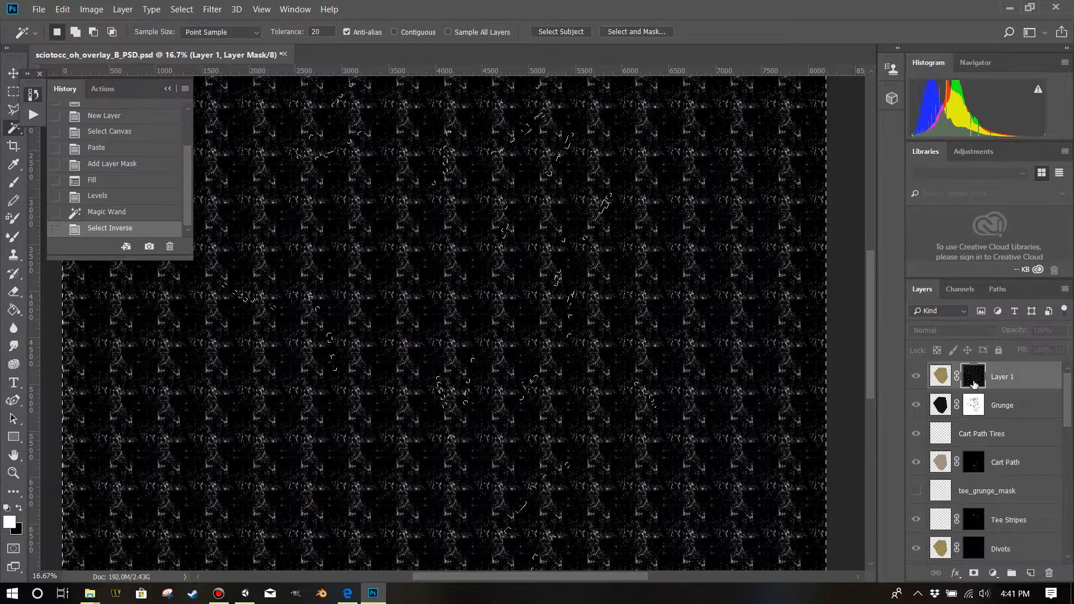
{"action": "key", "text": "ctrl+plus"}
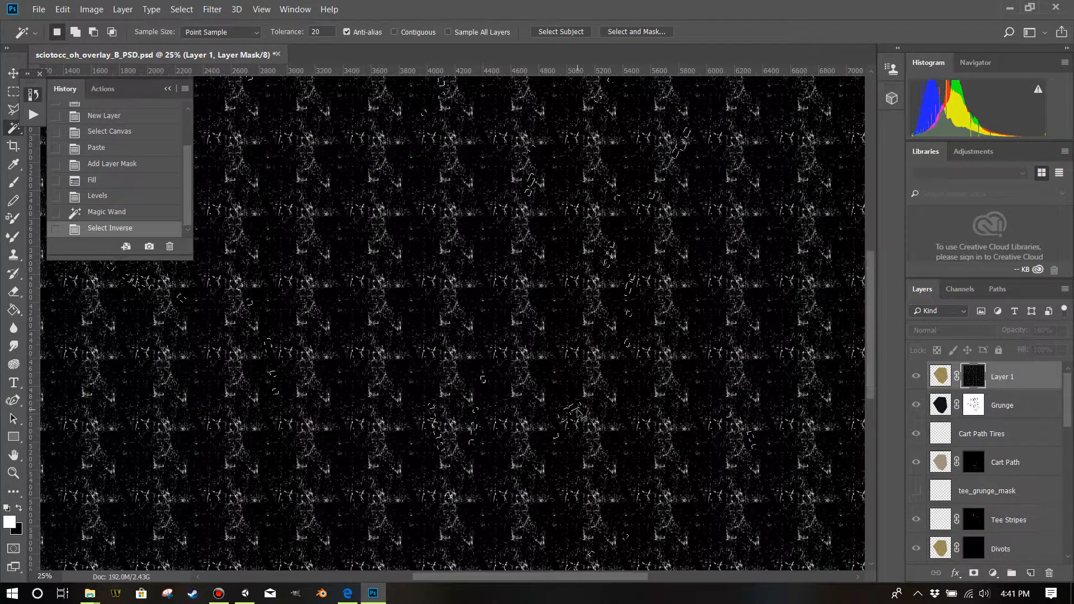
{"action": "key", "text": "ctrl+plus"}
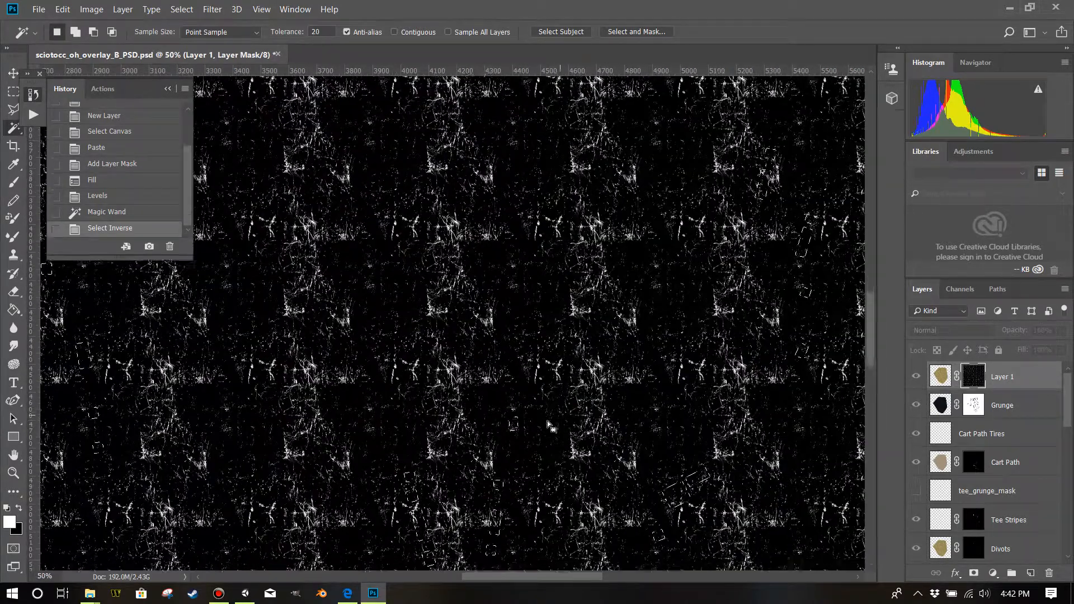
{"action": "key", "text": "Delete"}
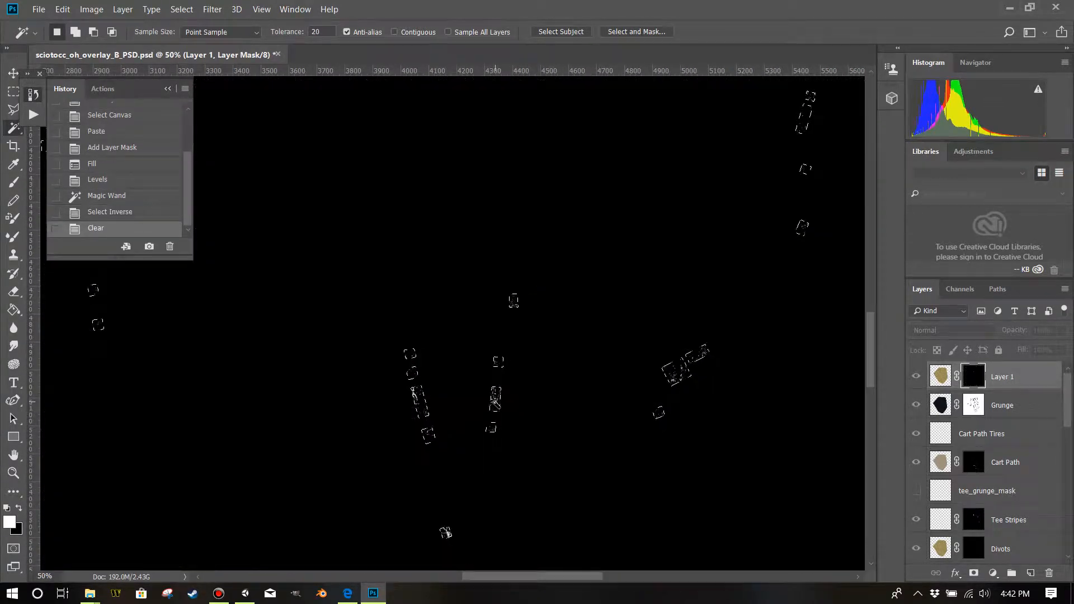
{"action": "scroll", "coordinate": [450, 403], "scroll_direction": "down", "scroll_amount": 2}
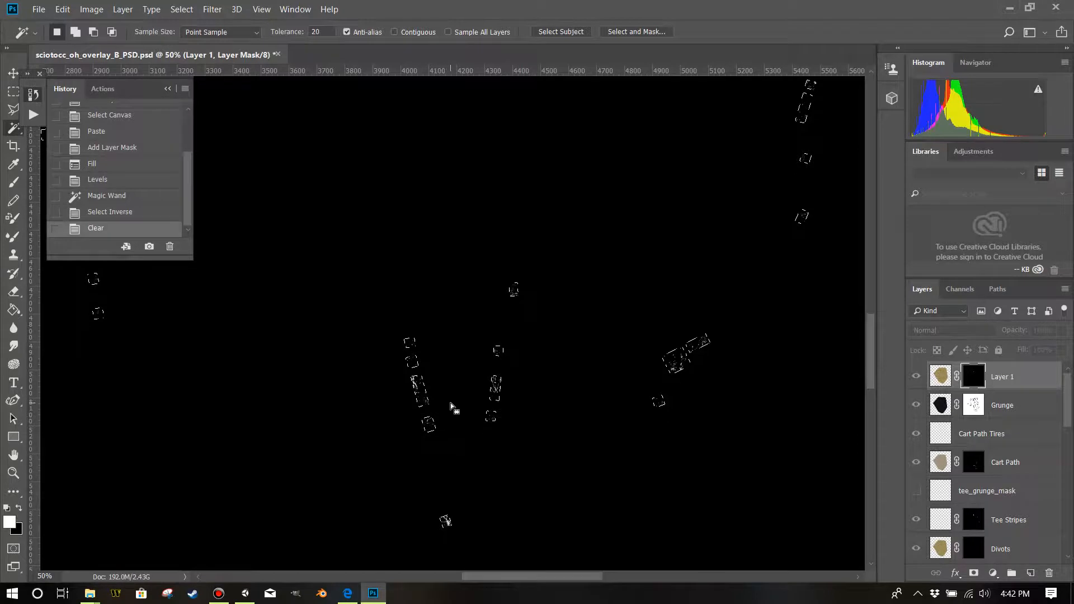
{"action": "key", "text": "ctrl+plus"}
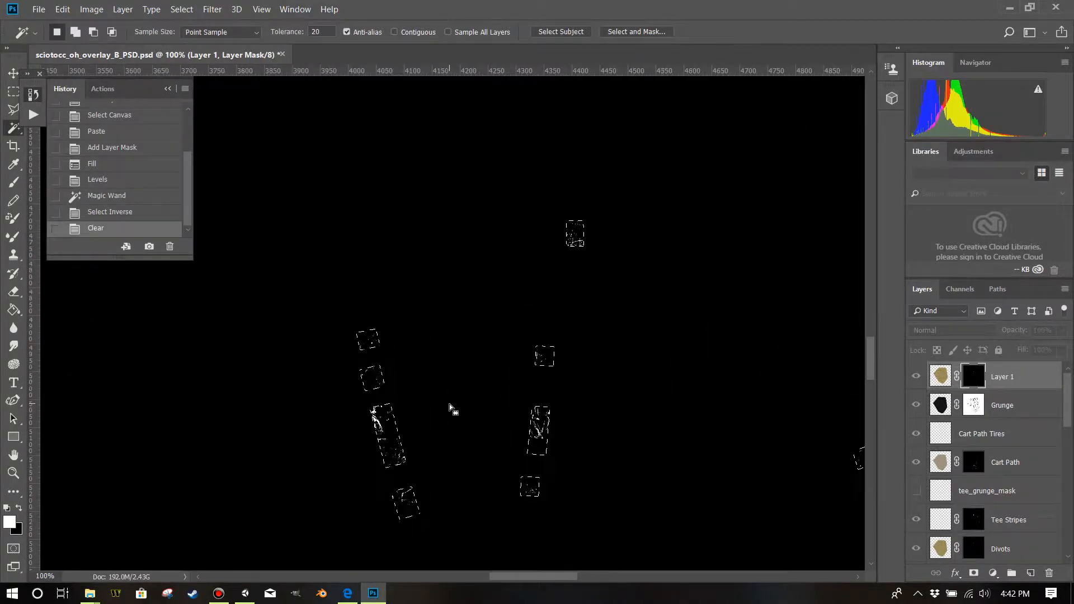
Deselect the tee shapes and return from the mask view to the Layer 1 image around the practice green.
{"action": "left_click", "coordinate": [12, 93]}
{"action": "left_click", "coordinate": [429, 231]}
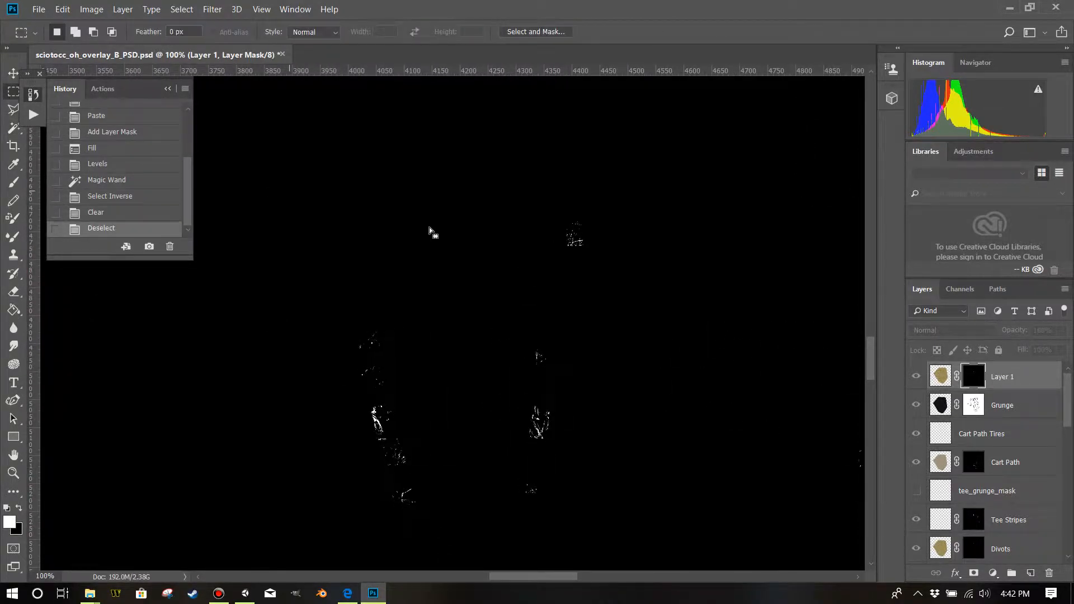
{"action": "left_click", "coordinate": [937, 379]}
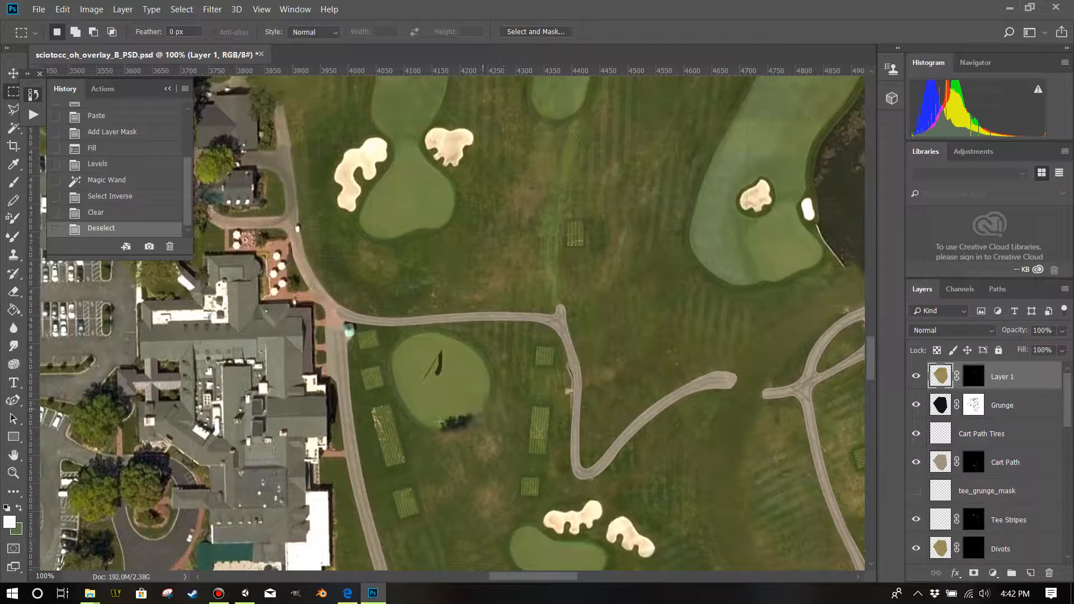
{"action": "key", "text": "ctrl+plus"}
{"action": "key", "text": "ctrl+plus"}
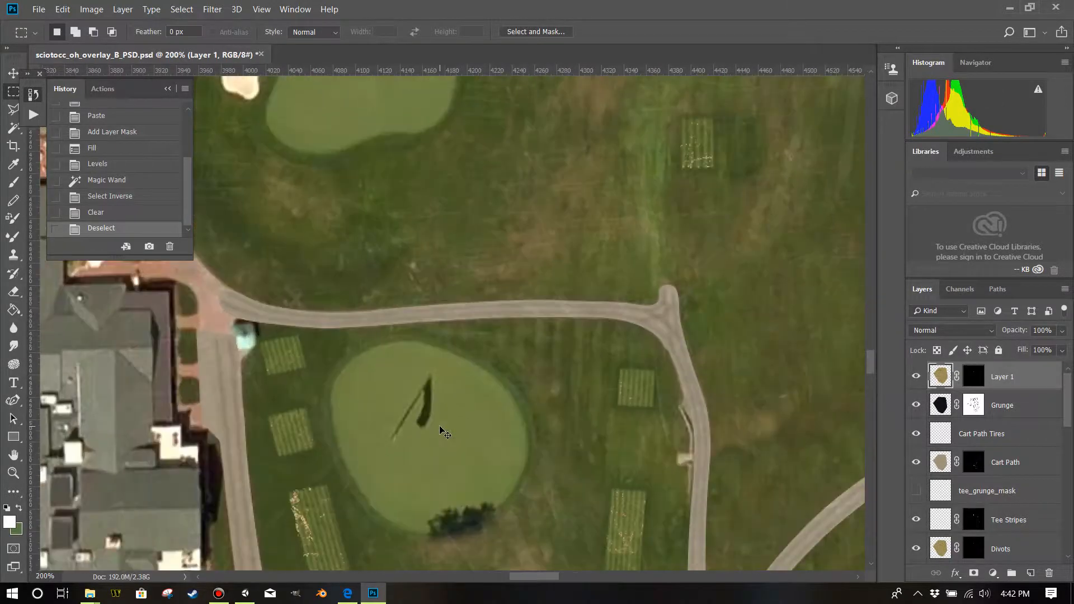
{"action": "scroll", "coordinate": [374, 436], "scroll_direction": "down", "scroll_amount": 4}
{"action": "scroll", "coordinate": [271, 448], "scroll_direction": "down", "scroll_amount": 2}
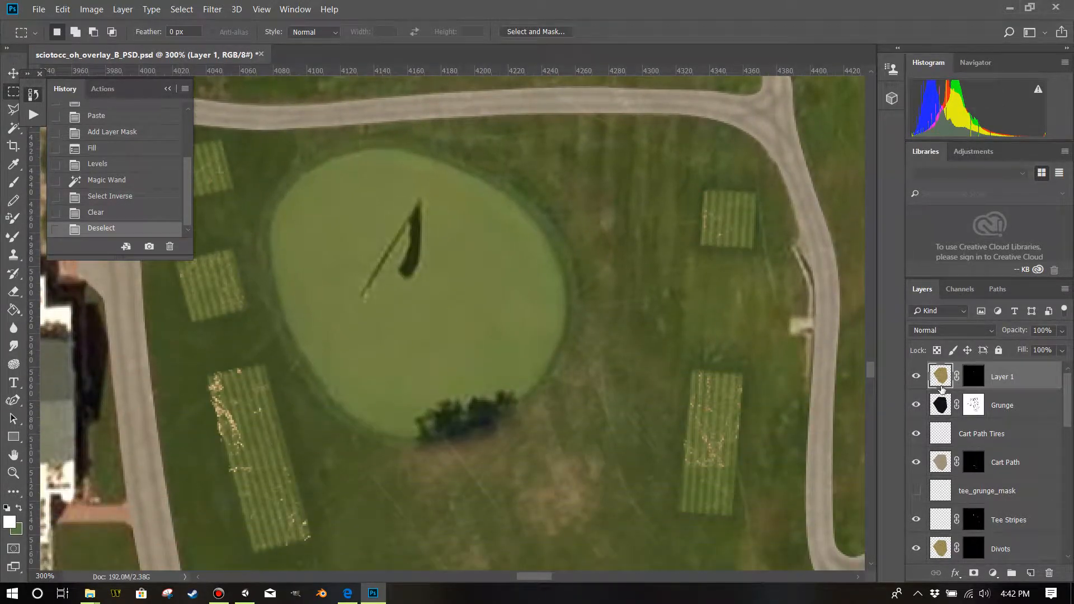
Select the Layer 1 mask and restore the tee selection by removing the Deselect state from the history.
{"action": "left_click", "coordinate": [1062, 331]}
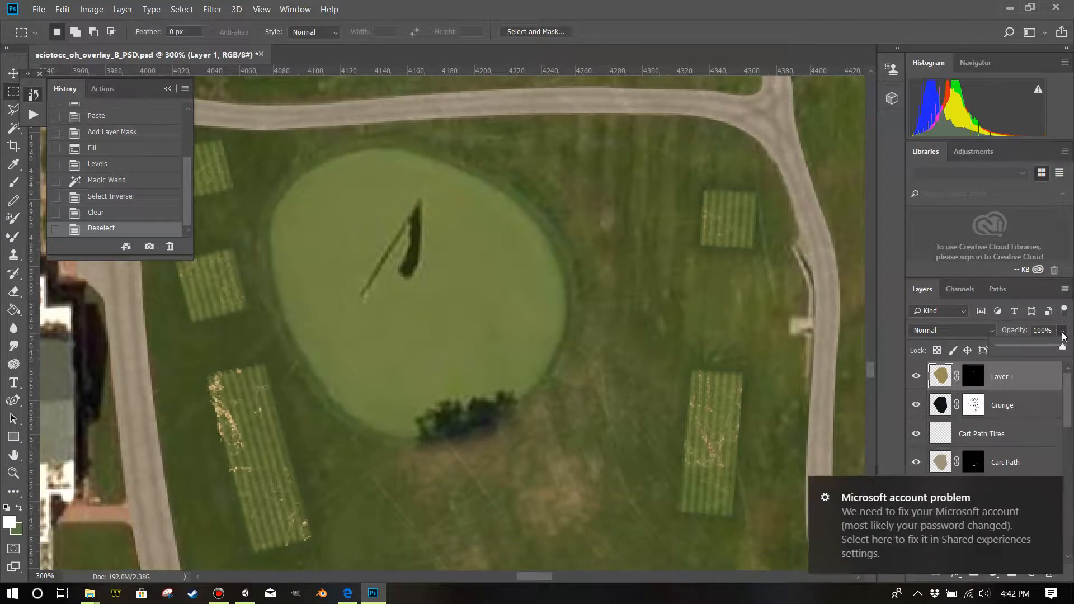
{"action": "left_click", "coordinate": [976, 376]}
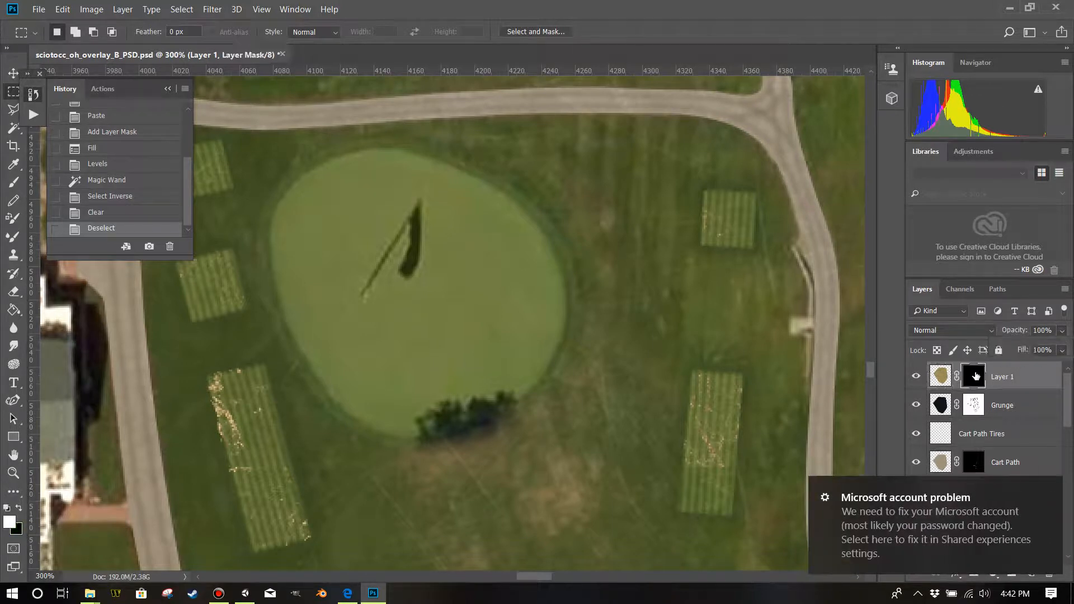
{"action": "right_click", "coordinate": [90, 230]}
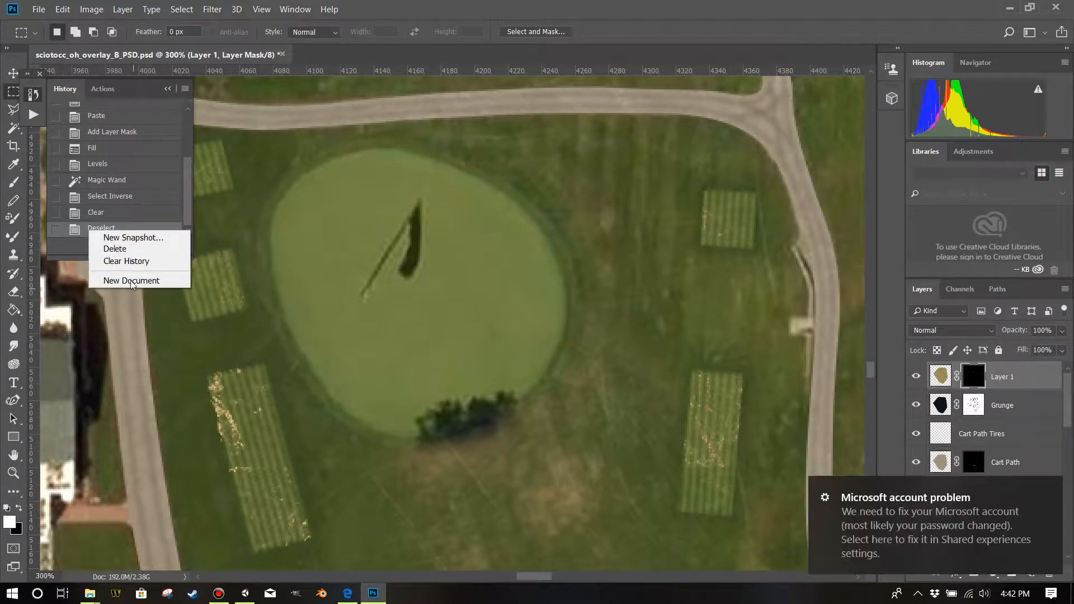
{"action": "left_click", "coordinate": [125, 249]}
{"action": "left_click", "coordinate": [503, 235]}
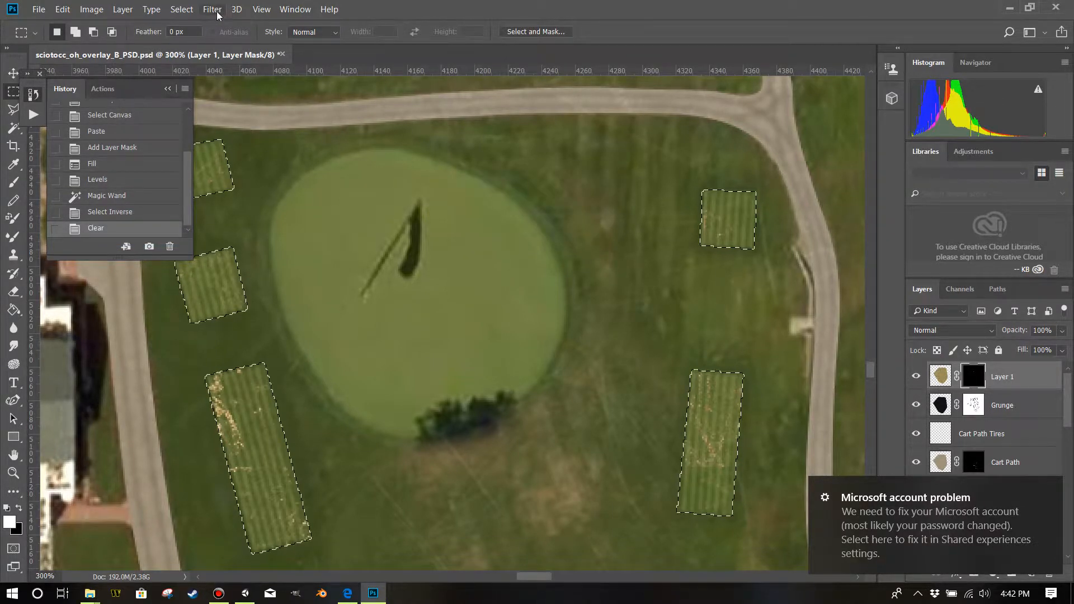
Try to contract the selection outside the tee shapes by 2 pixels.
{"action": "left_click", "coordinate": [182, 9]}
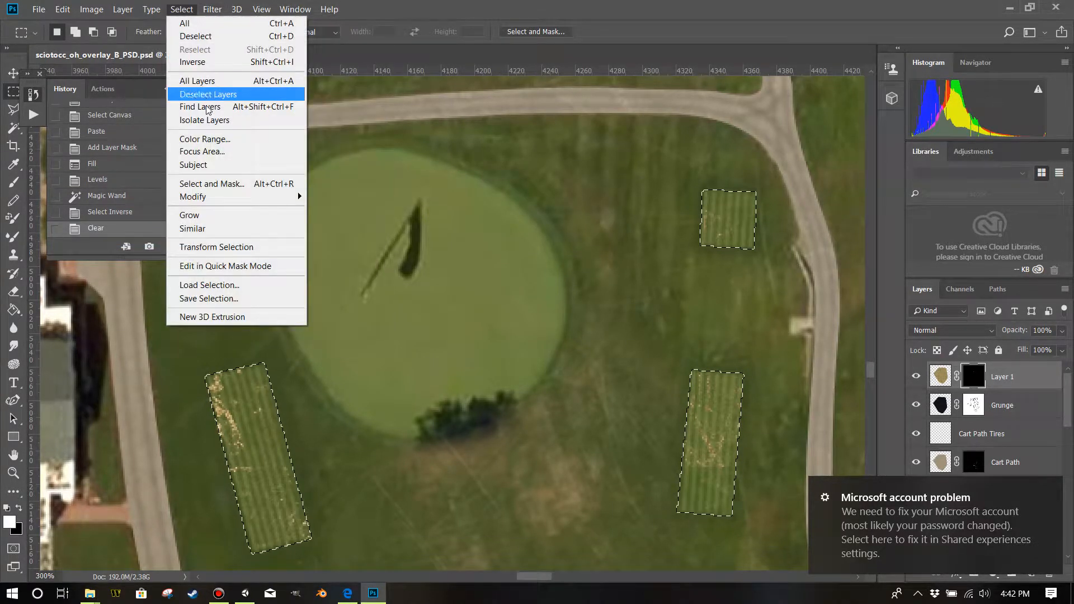
{"action": "mouse_move", "coordinate": [248, 197]}
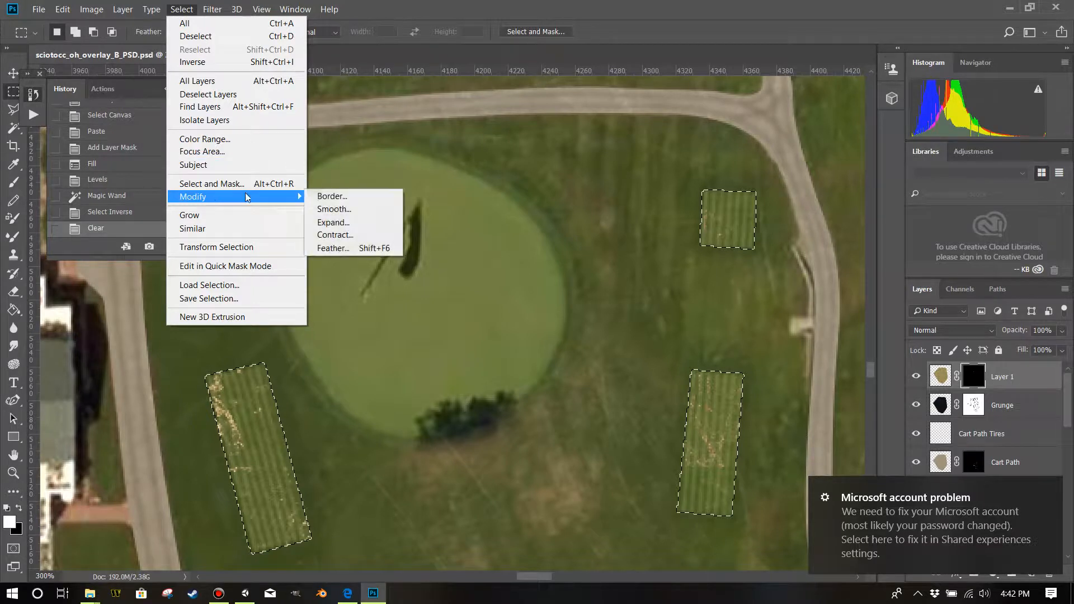
{"action": "left_click", "coordinate": [348, 235]}
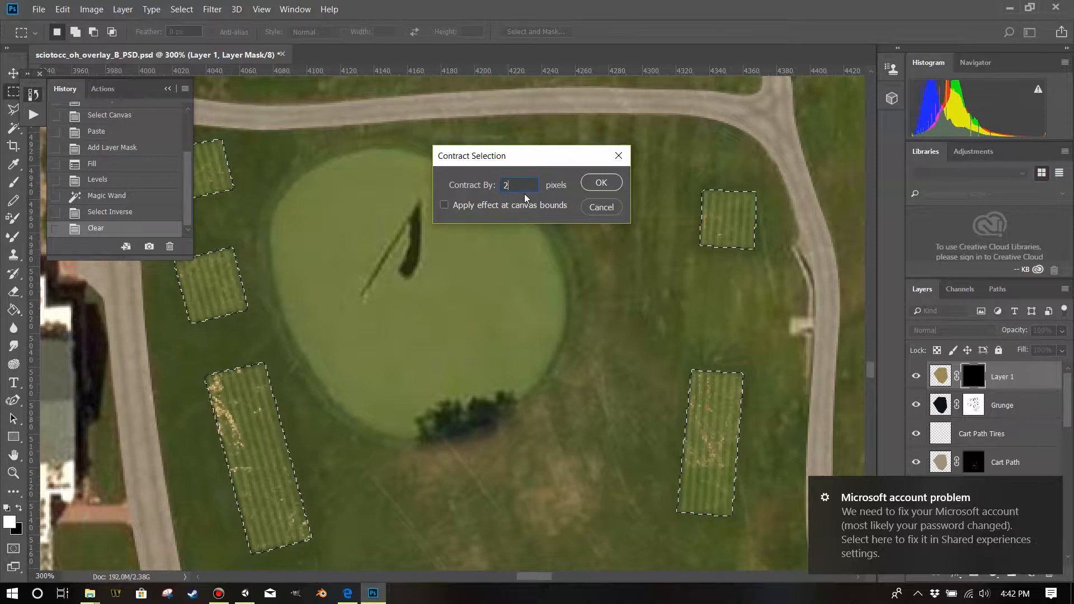
{"action": "key", "text": "Return"}
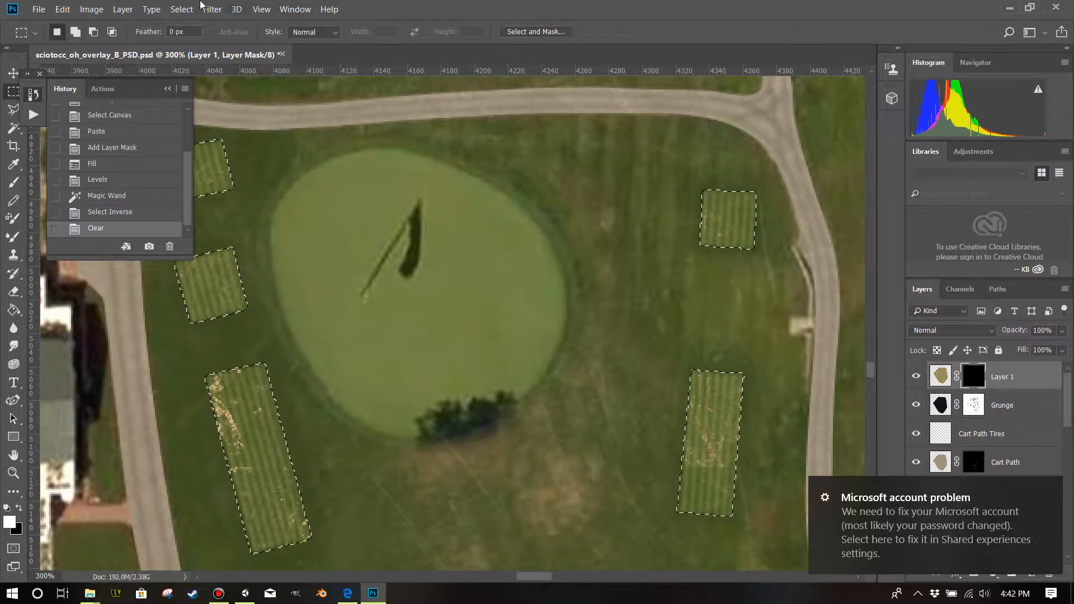
Expand the selection slightly inward over the tee edges and clear that border from the Layer 1 mask.
{"action": "left_click", "coordinate": [182, 9]}
{"action": "mouse_move", "coordinate": [226, 206]}
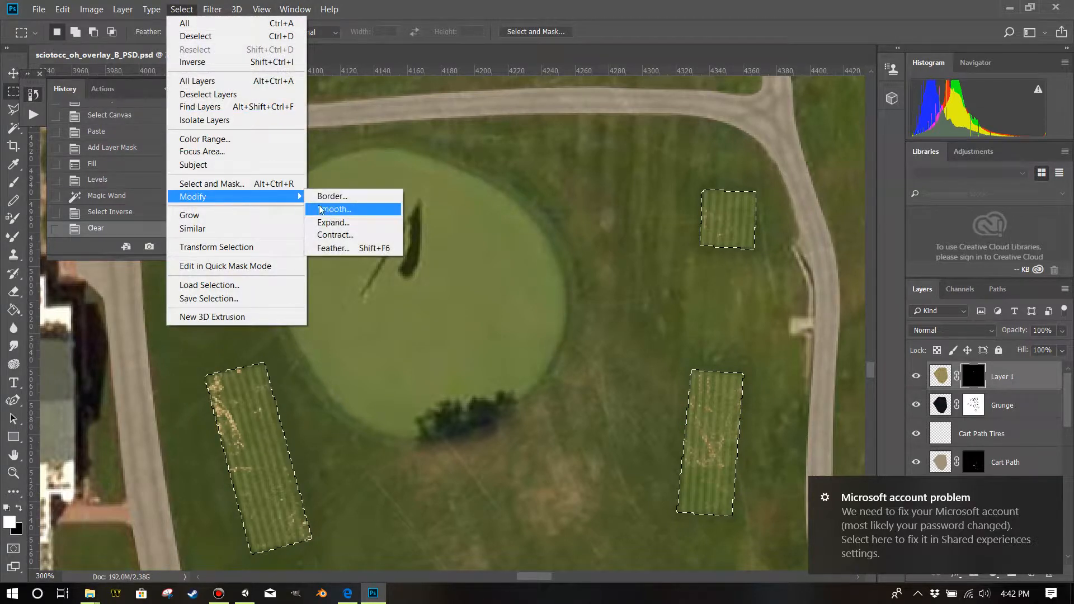
{"action": "left_click", "coordinate": [345, 226]}
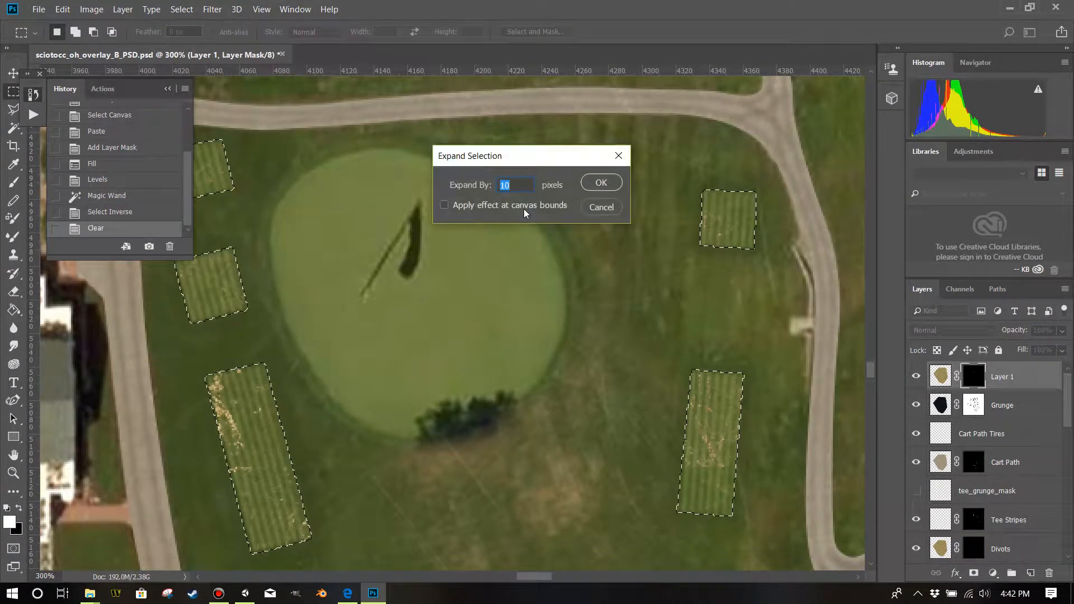
{"action": "key", "text": "Return"}
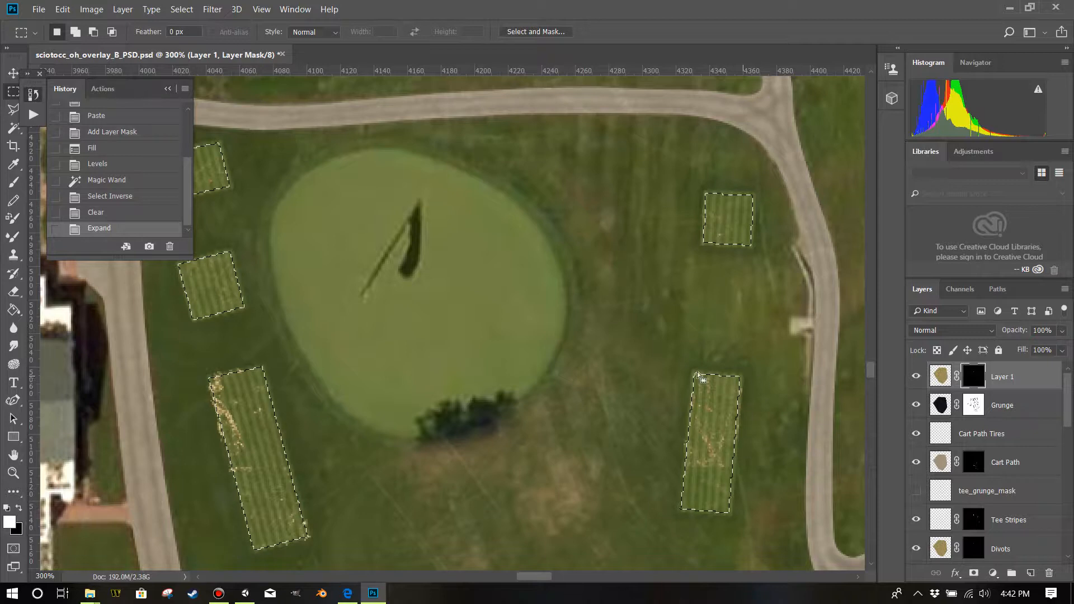
{"action": "key", "text": "Delete"}
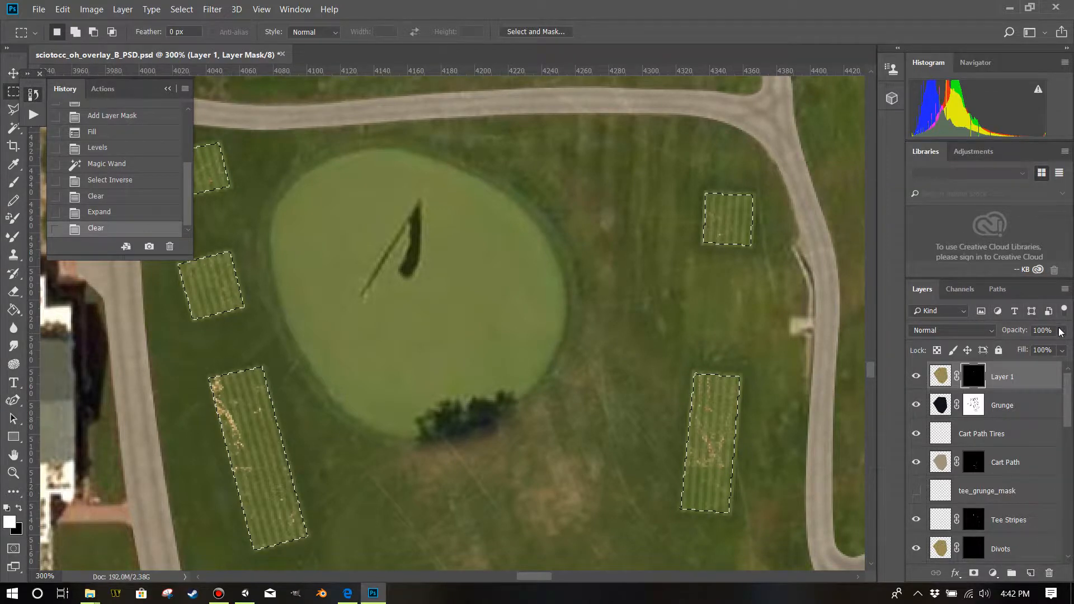
Lower the opacity of Layer 1 to 16%.
{"action": "left_click_drag", "start_coordinate": [1061, 331], "coordinate": [1007, 349]}
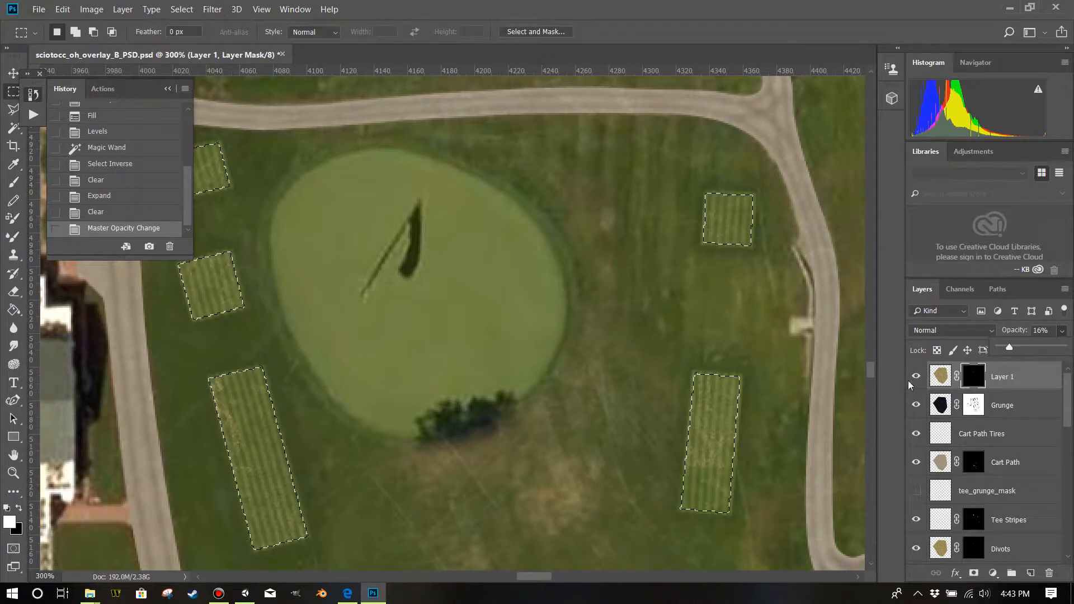
Delete Layer 1 and deselect the area around the tees.
{"action": "left_click", "coordinate": [1007, 382]}
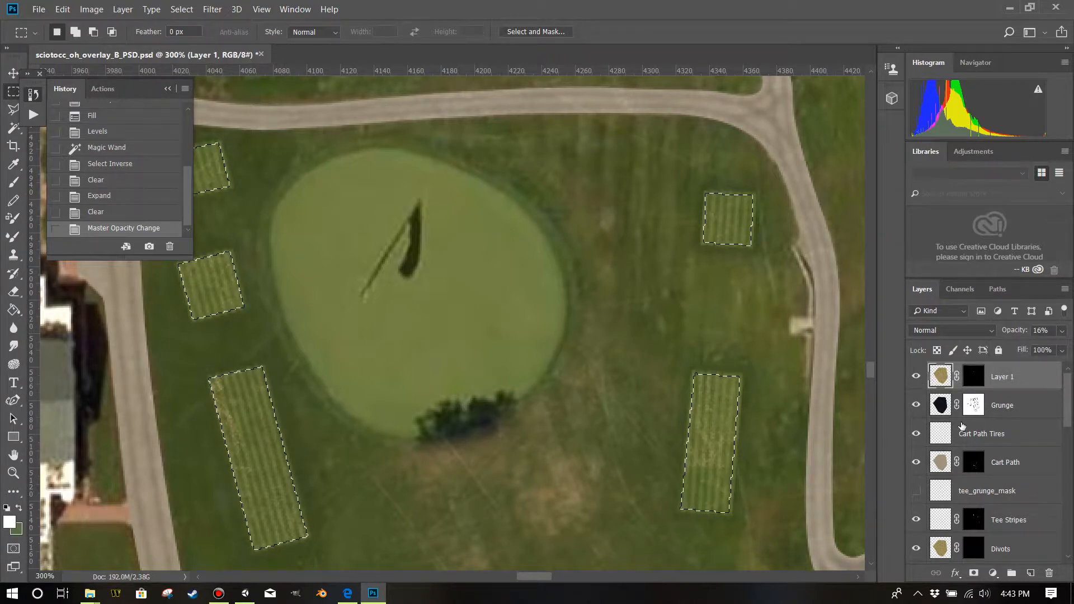
{"action": "left_click", "coordinate": [1050, 573]}
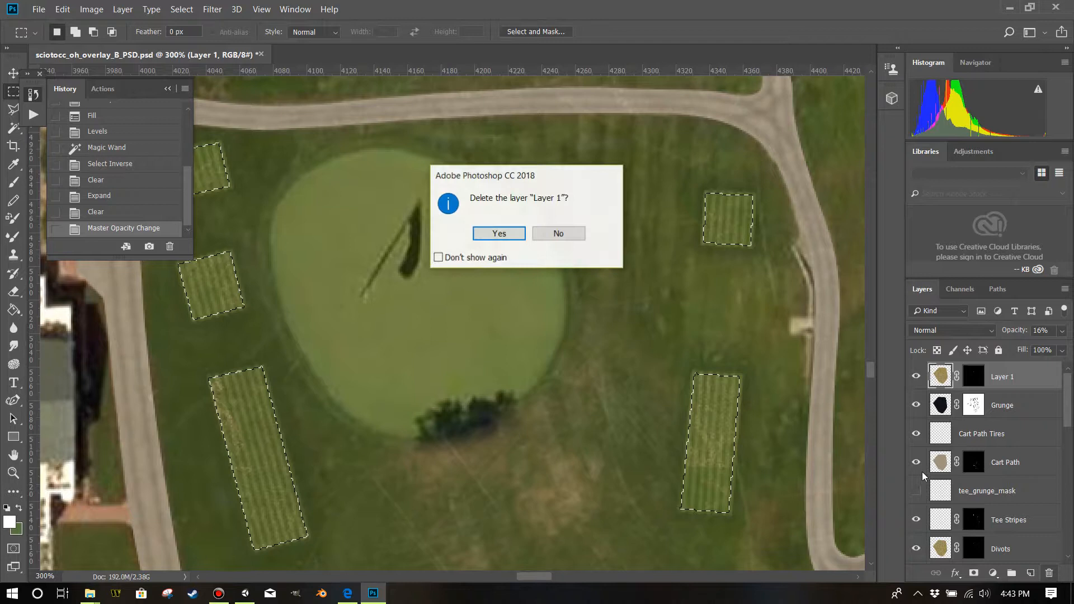
{"action": "left_click", "coordinate": [515, 238]}
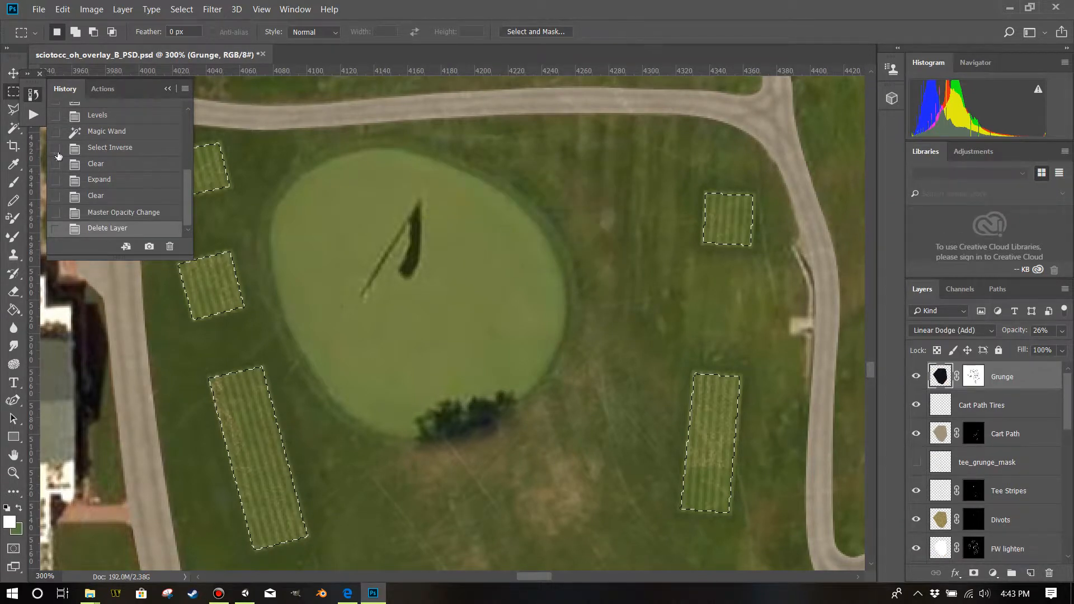
{"action": "key", "text": "ctrl+d"}
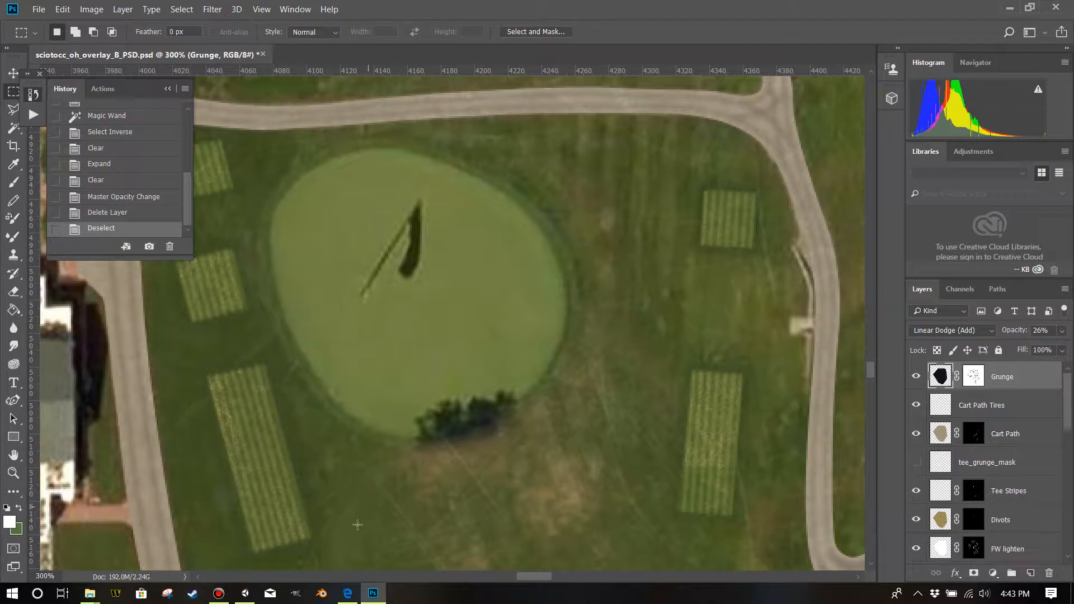
Examine the divot wear on the striped tees around and below the practice green.
{"action": "scroll", "coordinate": [700, 336], "scroll_direction": "down", "scroll_amount": 10}
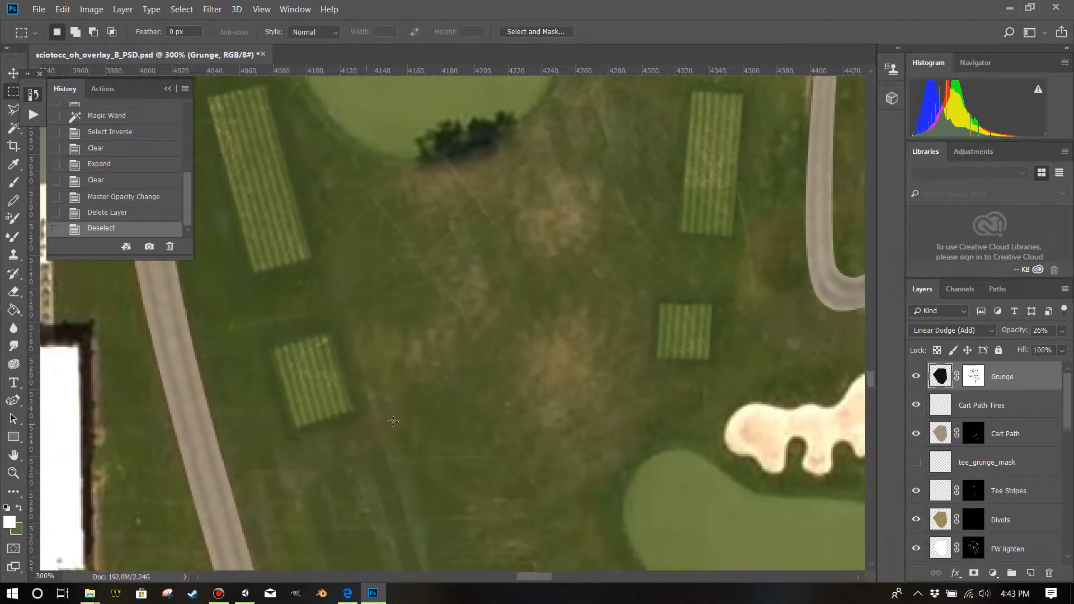
{"action": "scroll", "coordinate": [507, 207], "scroll_direction": "down", "scroll_amount": 3}
{"action": "scroll", "coordinate": [651, 338], "scroll_direction": "up", "scroll_amount": 3}
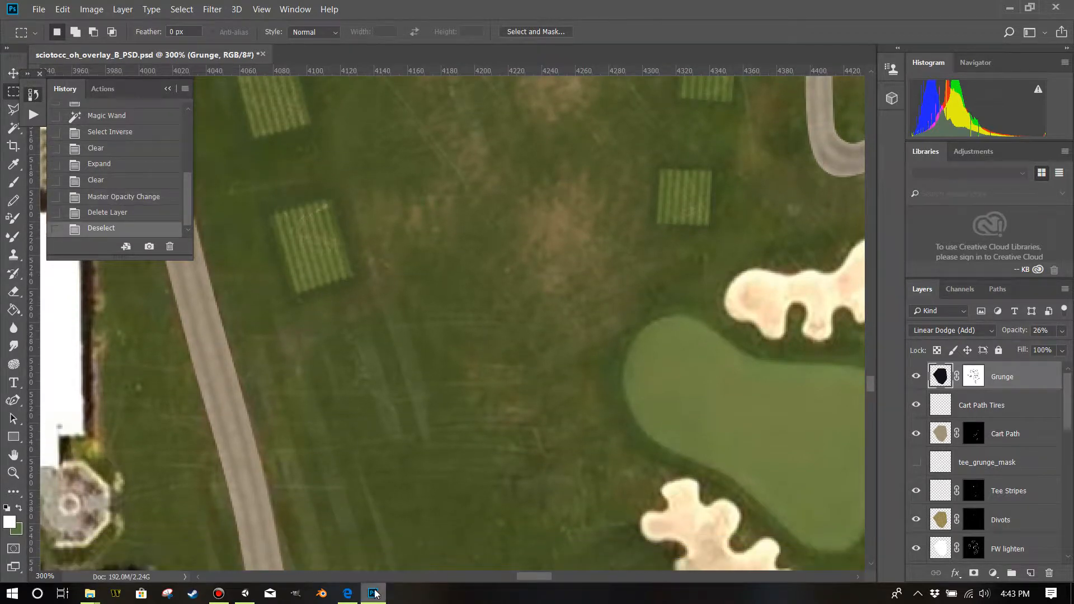
{"action": "scroll", "coordinate": [557, 281], "scroll_direction": "up", "scroll_amount": 5}
{"action": "scroll", "coordinate": [541, 294], "scroll_direction": "up", "scroll_amount": 7}
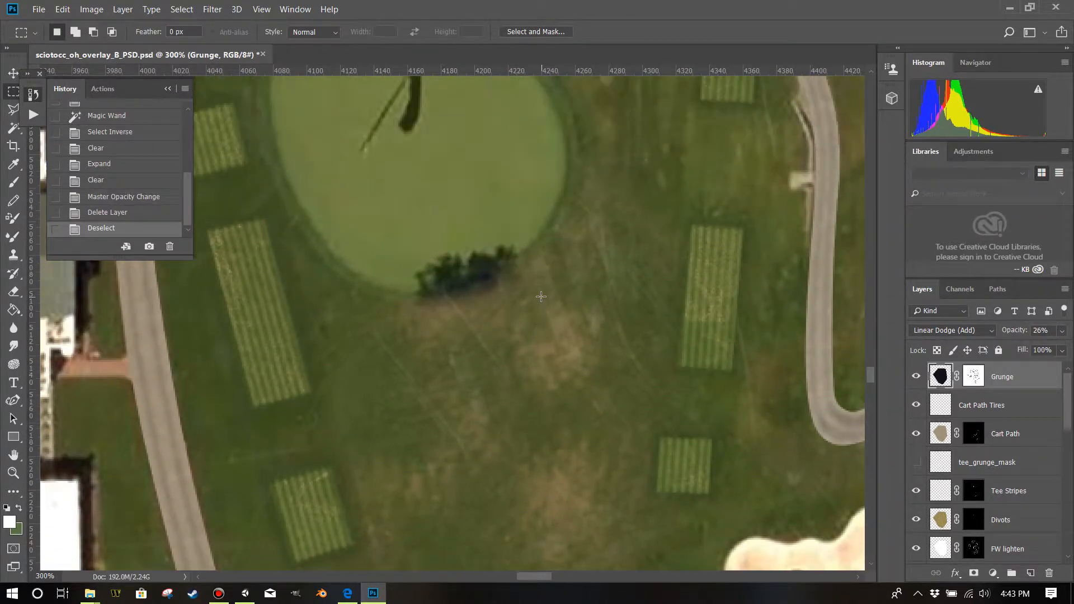
{"action": "scroll", "coordinate": [525, 345], "scroll_direction": "up", "scroll_amount": 2}
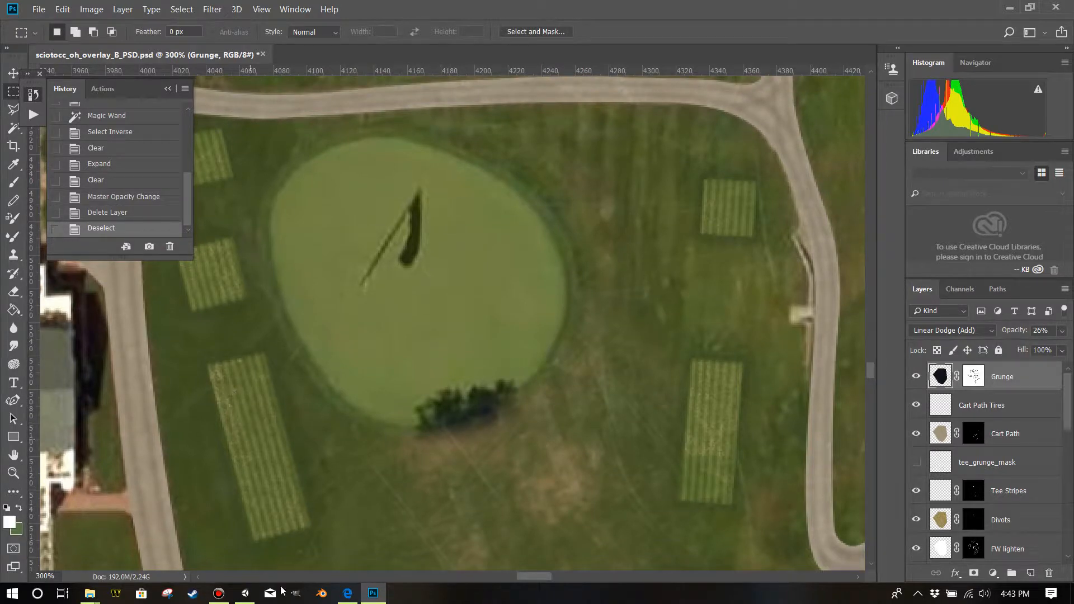
Switch to Unity and examine the worn tees across the course, ending with a view down a long striped tee beside the cart path.
{"action": "left_click", "coordinate": [249, 595]}
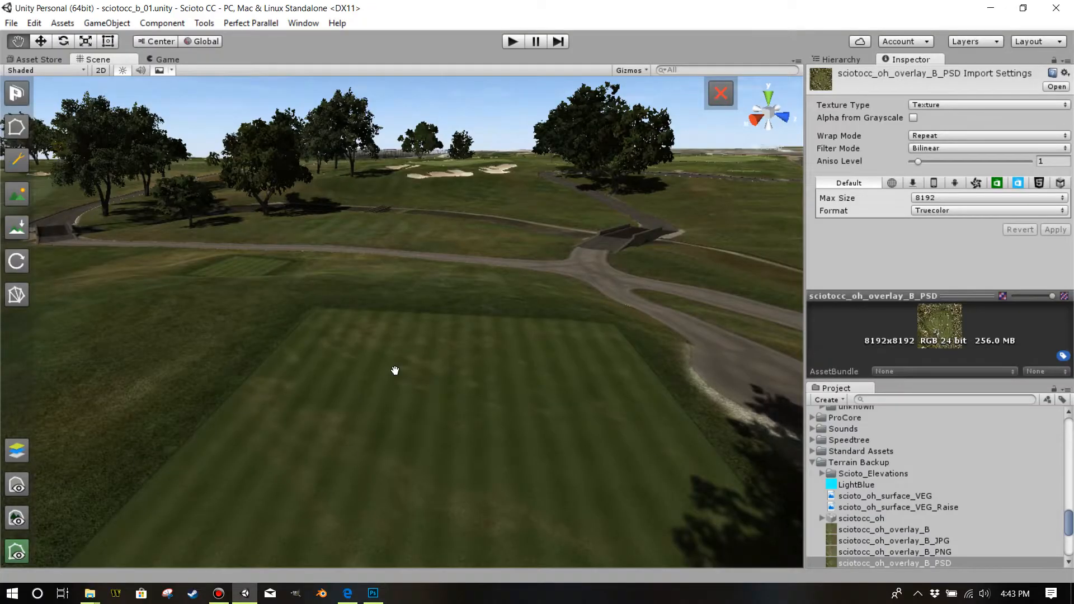
{"action": "scroll", "coordinate": [395, 370], "scroll_direction": "down", "scroll_amount": 5}
{"action": "scroll", "coordinate": [384, 356], "scroll_direction": "up", "scroll_amount": 5}
{"action": "mouse_move", "coordinate": [389, 365]}
{"action": "left_mouse_down"}
{"action": "mouse_move", "coordinate": [405, 408]}
{"action": "mouse_move", "coordinate": [394, 329]}
{"action": "mouse_move", "coordinate": [372, 294]}
{"action": "mouse_move", "coordinate": [393, 378]}
{"action": "left_mouse_up"}
{"action": "scroll", "coordinate": [400, 401], "scroll_direction": "down", "scroll_amount": 5}
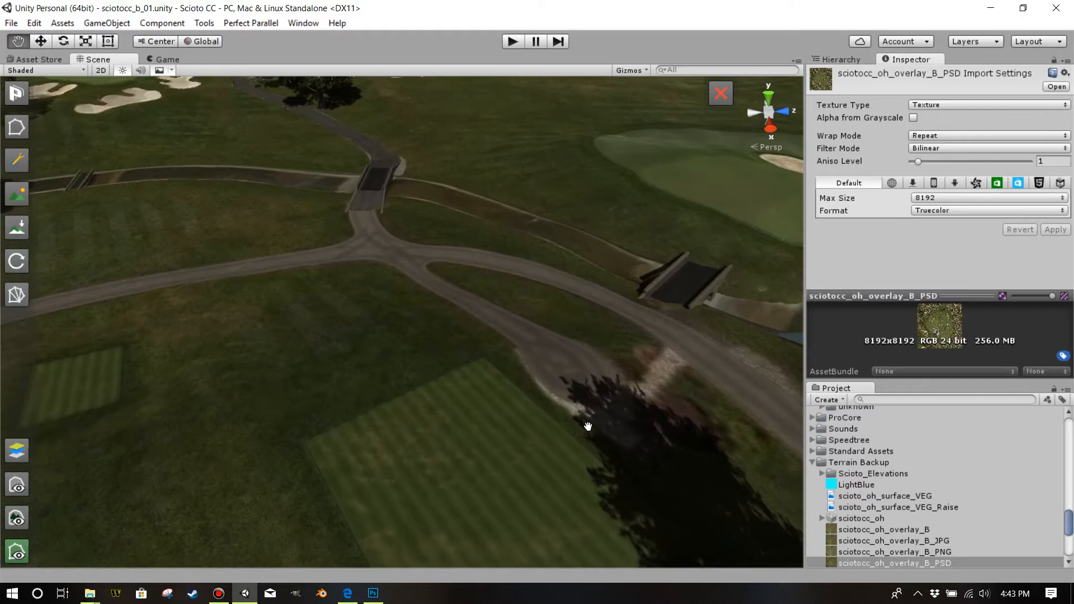
{"action": "mouse_move", "coordinate": [588, 426]}
{"action": "left_mouse_down"}
{"action": "mouse_move", "coordinate": [396, 374]}
{"action": "mouse_move", "coordinate": [451, 328]}
{"action": "mouse_move", "coordinate": [417, 317]}
{"action": "mouse_move", "coordinate": [566, 387]}
{"action": "mouse_move", "coordinate": [772, 399]}
{"action": "left_mouse_up"}
{"action": "scroll", "coordinate": [444, 321], "scroll_direction": "down", "scroll_amount": 4}
{"action": "scroll", "coordinate": [562, 384], "scroll_direction": "down", "scroll_amount": 5}
{"action": "left_click_drag", "start_coordinate": [492, 378], "coordinate": [621, 386]}
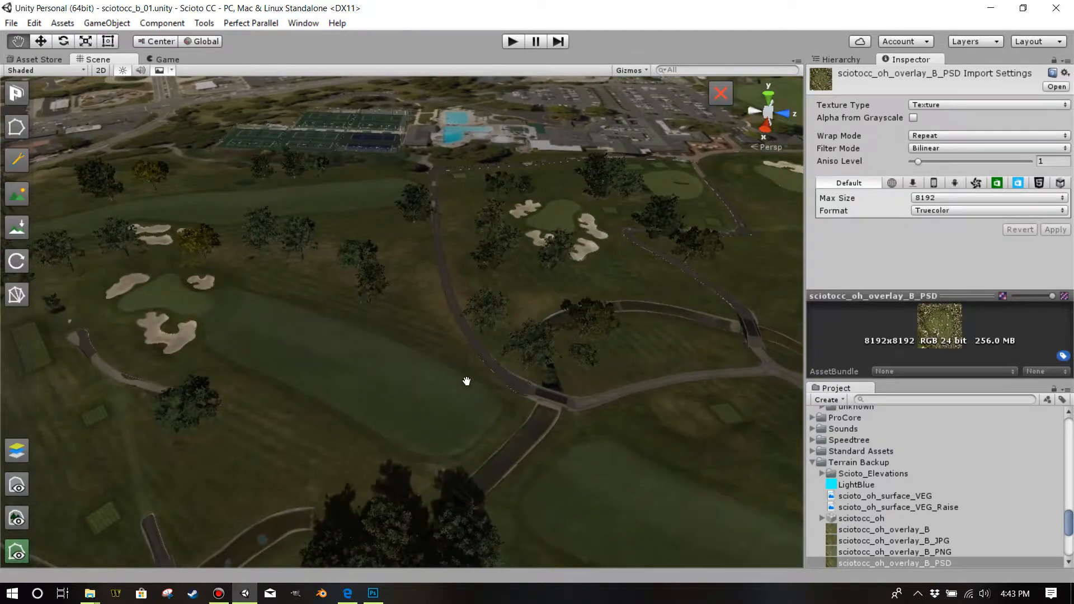
{"action": "left_click_drag", "start_coordinate": [201, 386], "coordinate": [587, 372]}
{"action": "scroll", "coordinate": [410, 360], "scroll_direction": "up", "scroll_amount": 10}
{"action": "scroll", "coordinate": [192, 378], "scroll_direction": "up", "scroll_amount": 4}
{"action": "scroll", "coordinate": [612, 370], "scroll_direction": "down", "scroll_amount": 4}
Align the Main Camera with the current scene view and show the striped tee in the Game view.
{"action": "left_click", "coordinate": [842, 58]}
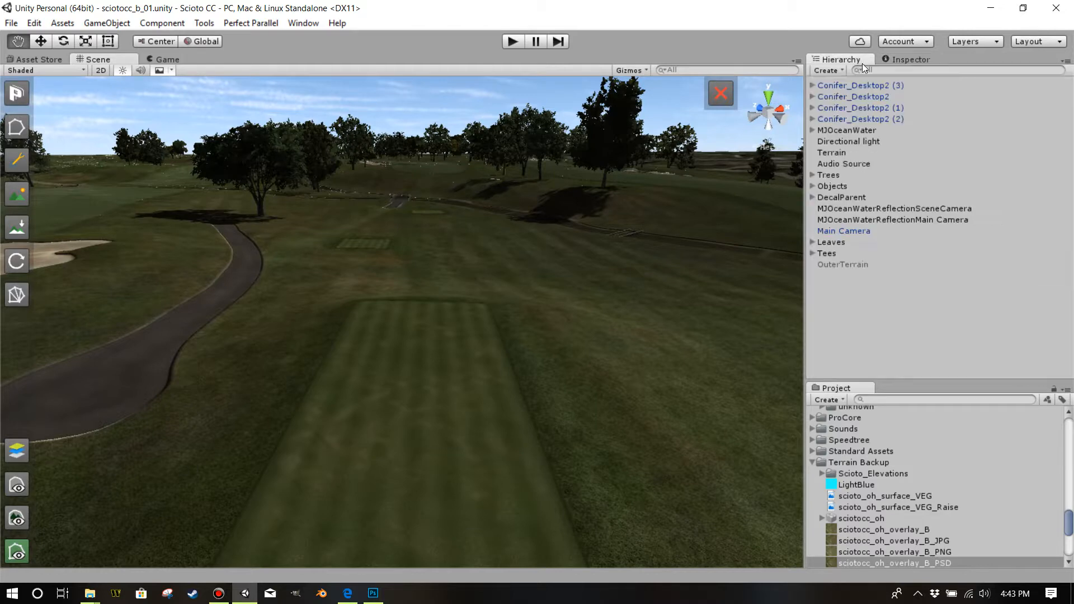
{"action": "left_click", "coordinate": [846, 229]}
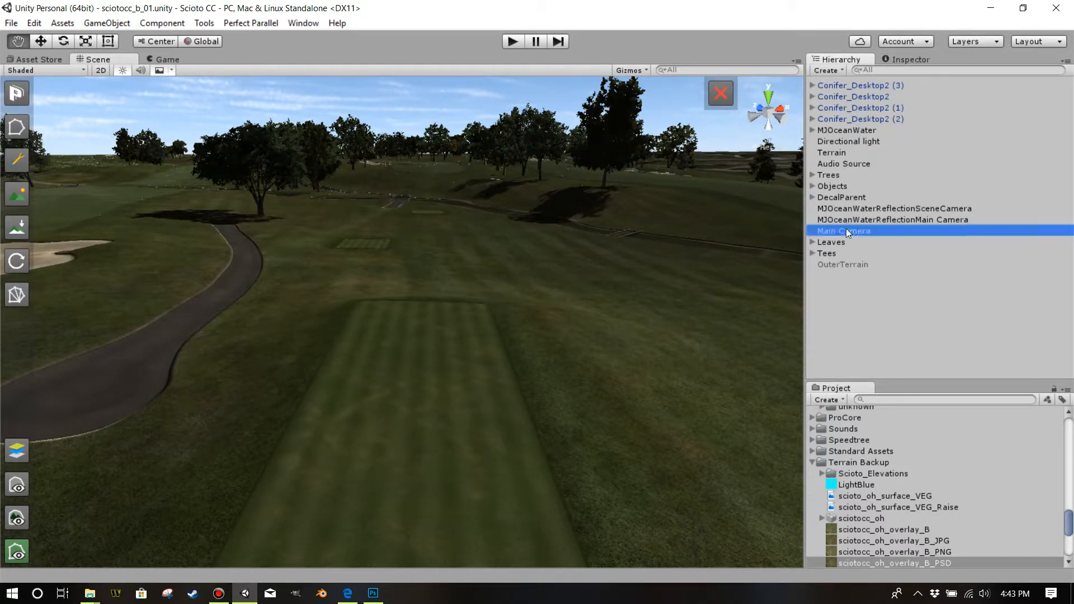
{"action": "left_click", "coordinate": [109, 23]}
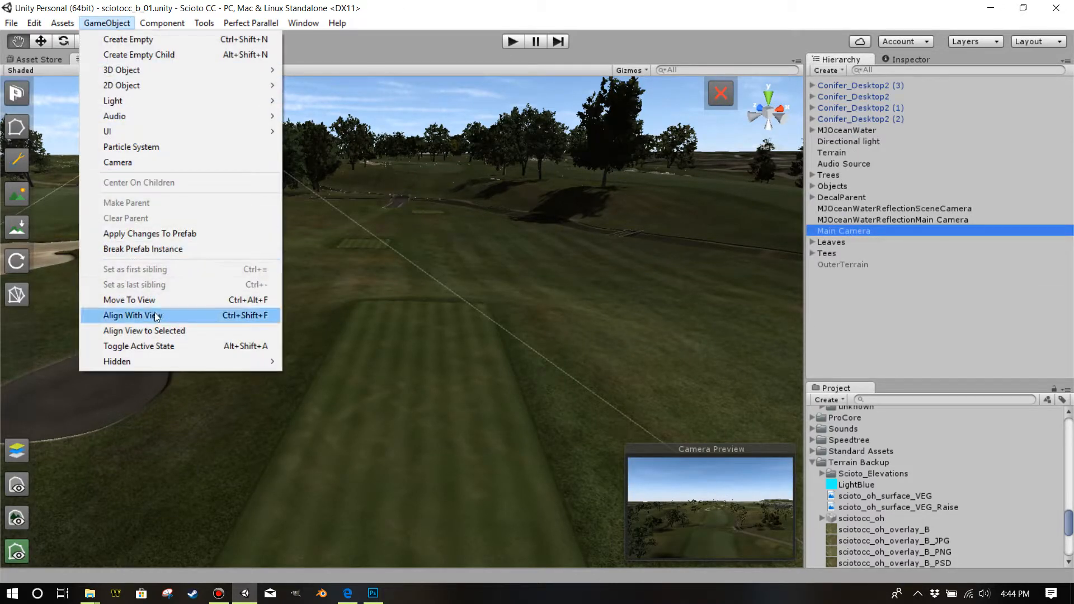
{"action": "left_click", "coordinate": [132, 315]}
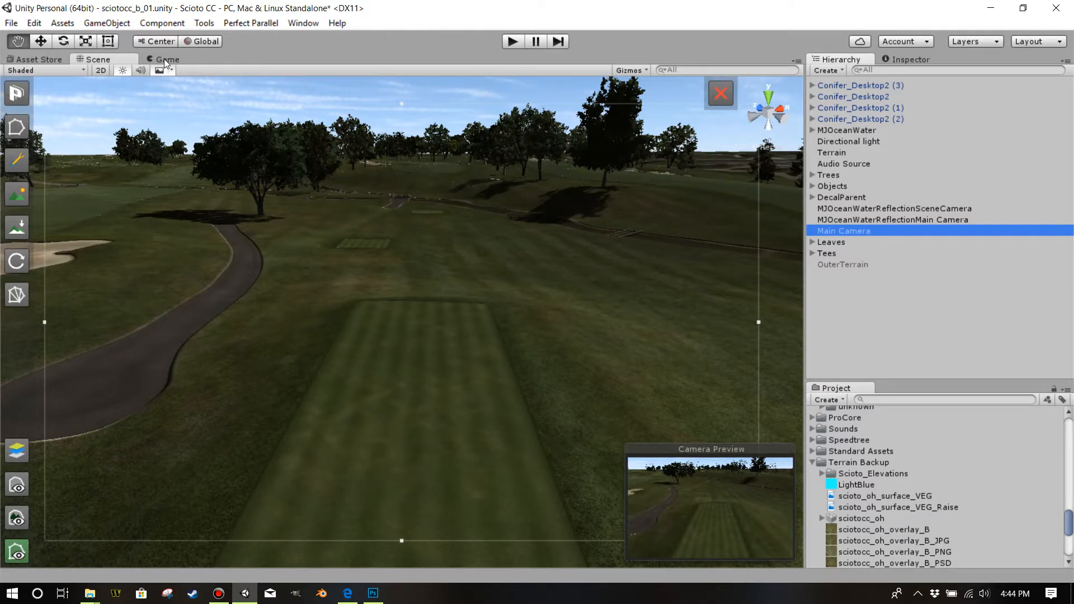
{"action": "left_click", "coordinate": [165, 61]}
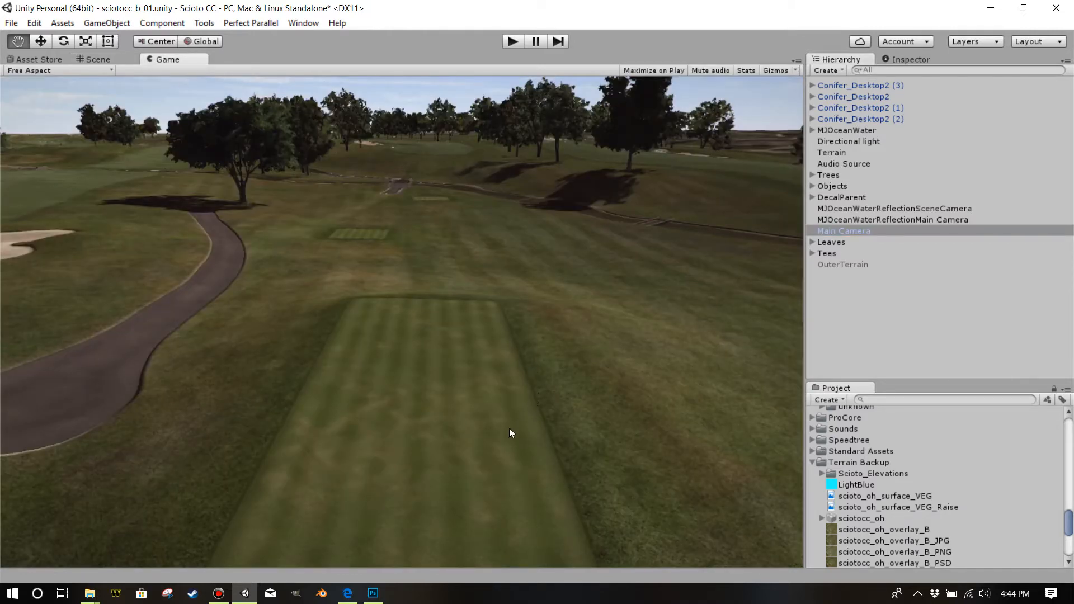